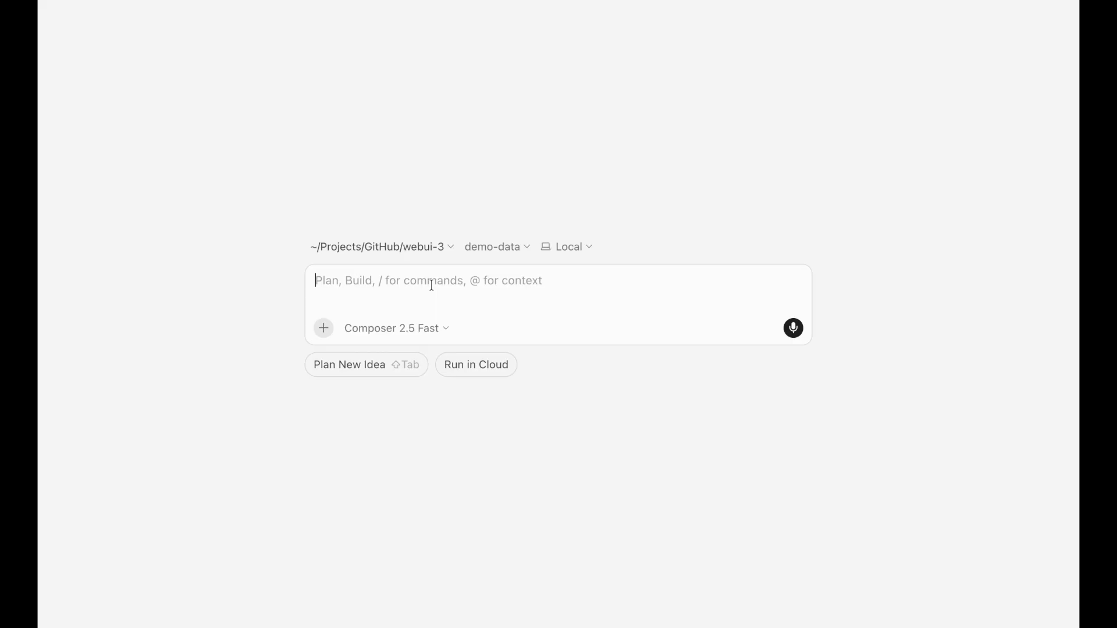
Attach wbd.mdc and ask the agent for all projects, tasks and tickets grouped by status
{"action": "key", "text": "Return"}
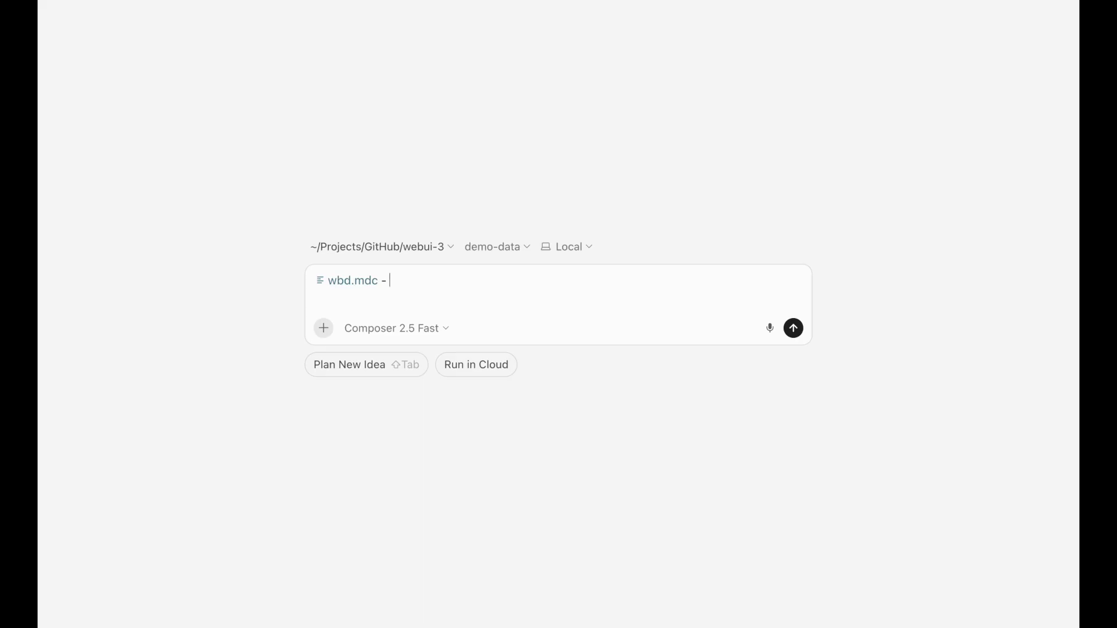
{"action": "type", "text": "Show me all projects, tasks, and tickets, and organize them by status so that I can understand which projects and tasks are blocked so I can unblock them."}
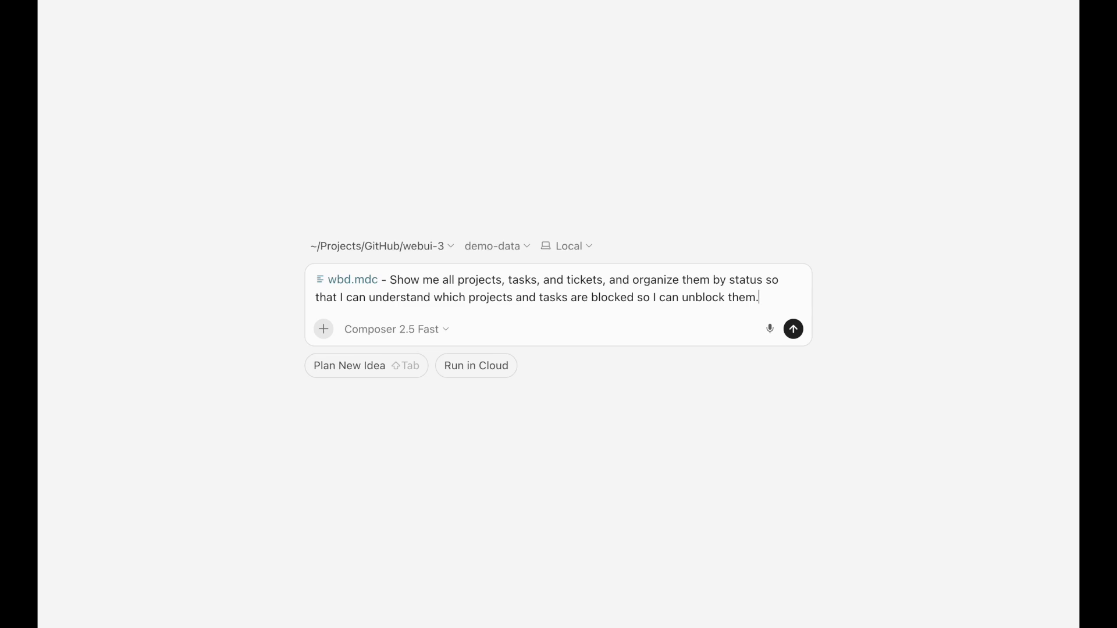
{"action": "key", "text": "Return"}
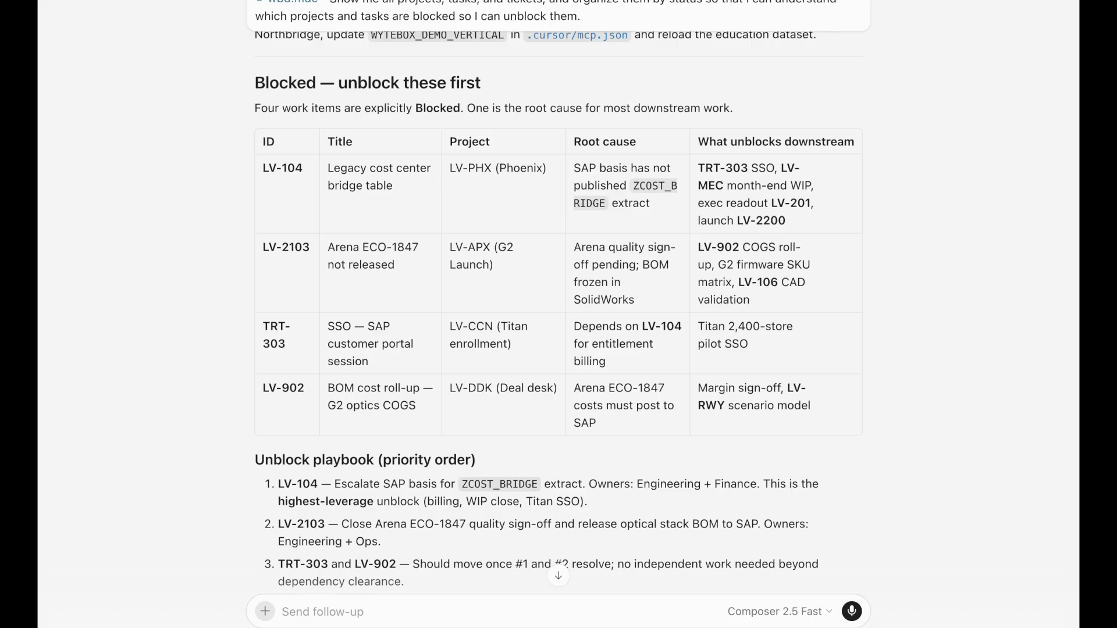
Read the blocked-work report from the LV-104 impact row down to the Suggested focus list
{"action": "left_click_drag", "start_coordinate": [795, 219], "coordinate": [718, 159]}
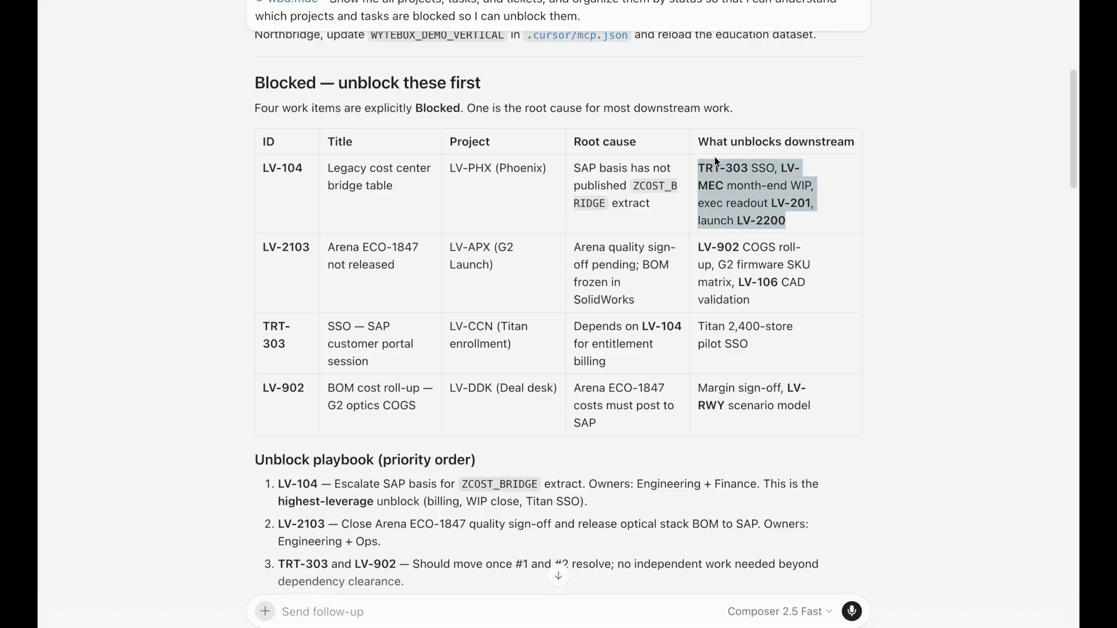
{"action": "left_click", "coordinate": [806, 217]}
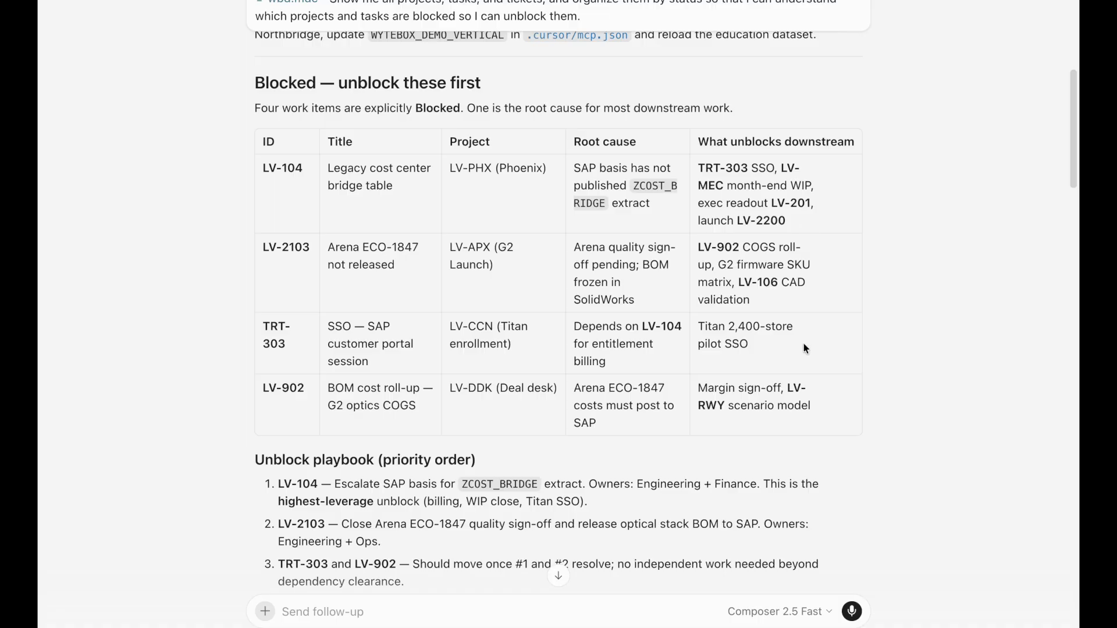
{"action": "scroll", "coordinate": [822, 337], "scroll_direction": "down", "scroll_amount": 5}
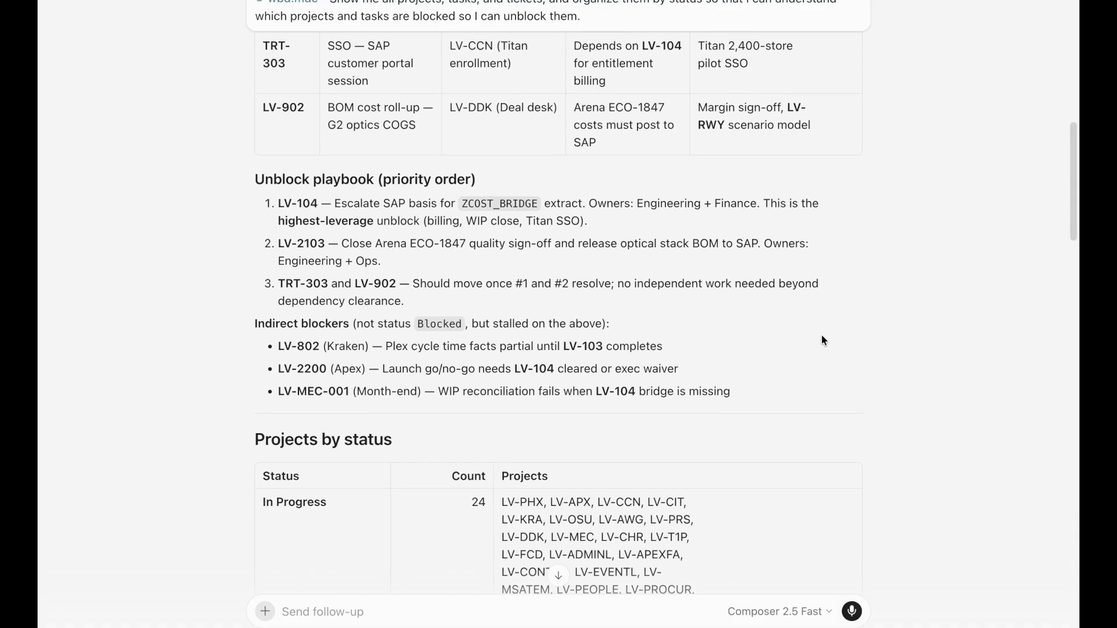
{"action": "scroll", "coordinate": [831, 339], "scroll_direction": "down", "scroll_amount": 1}
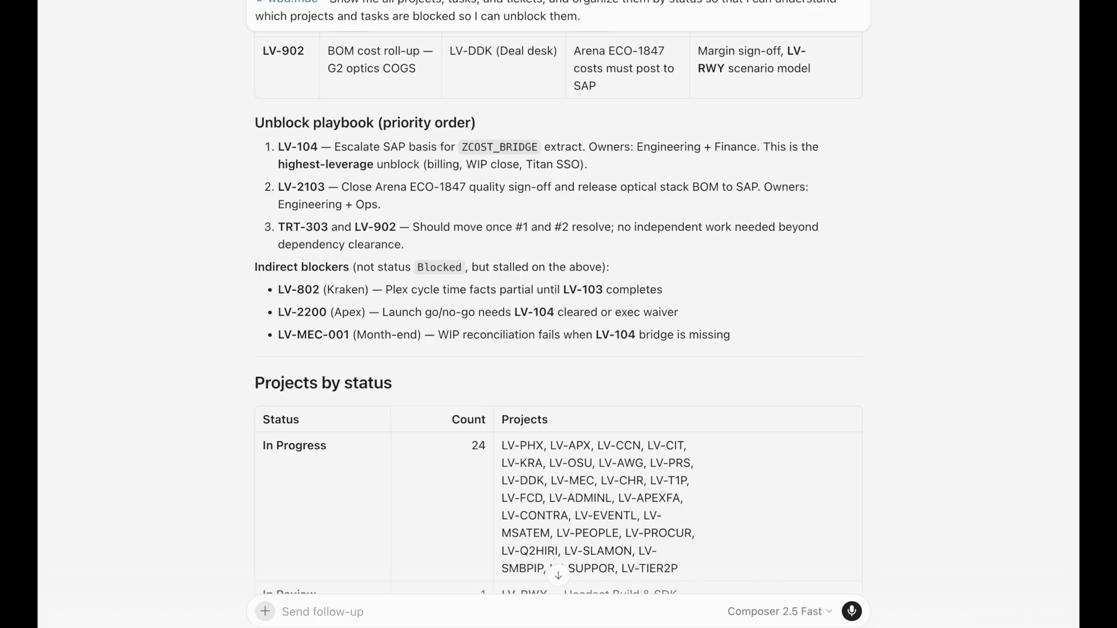
{"action": "scroll", "coordinate": [867, 337], "scroll_direction": "down", "scroll_amount": 9}
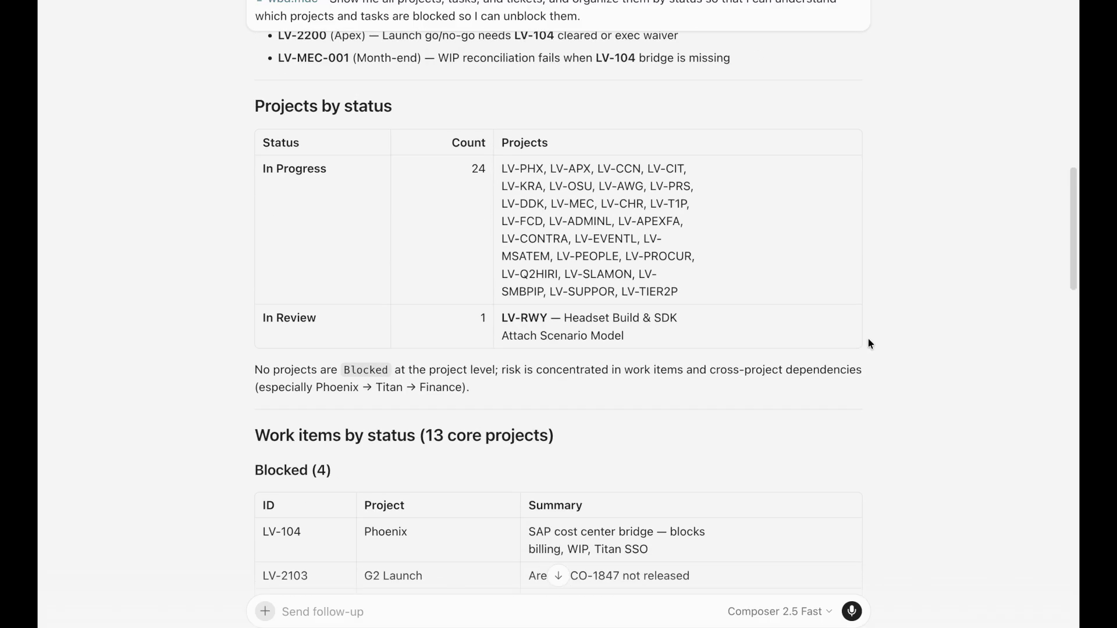
{"action": "scroll", "coordinate": [906, 347], "scroll_direction": "down", "scroll_amount": 20}
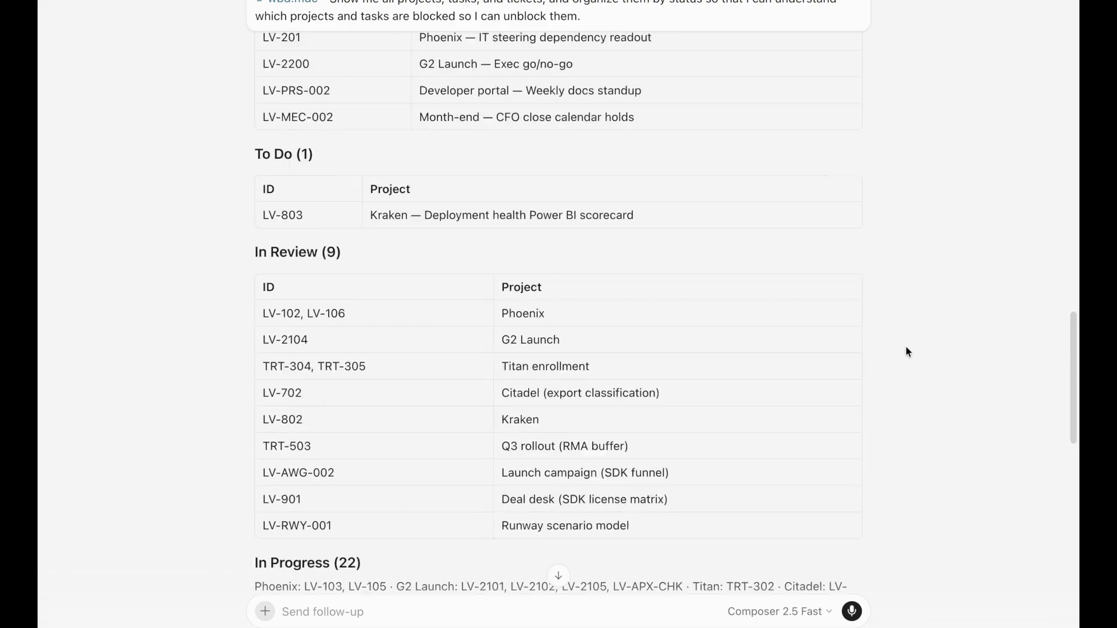
{"action": "scroll", "coordinate": [558, 445], "scroll_direction": "right", "scroll_amount": 5}
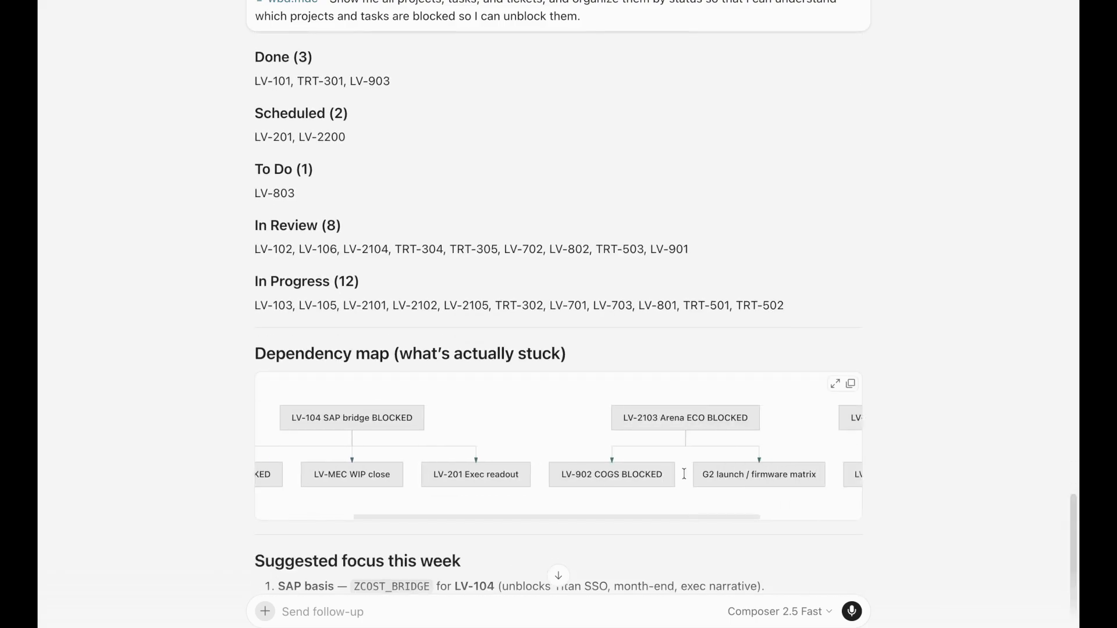
{"action": "scroll", "coordinate": [558, 349], "scroll_direction": "down", "scroll_amount": 3}
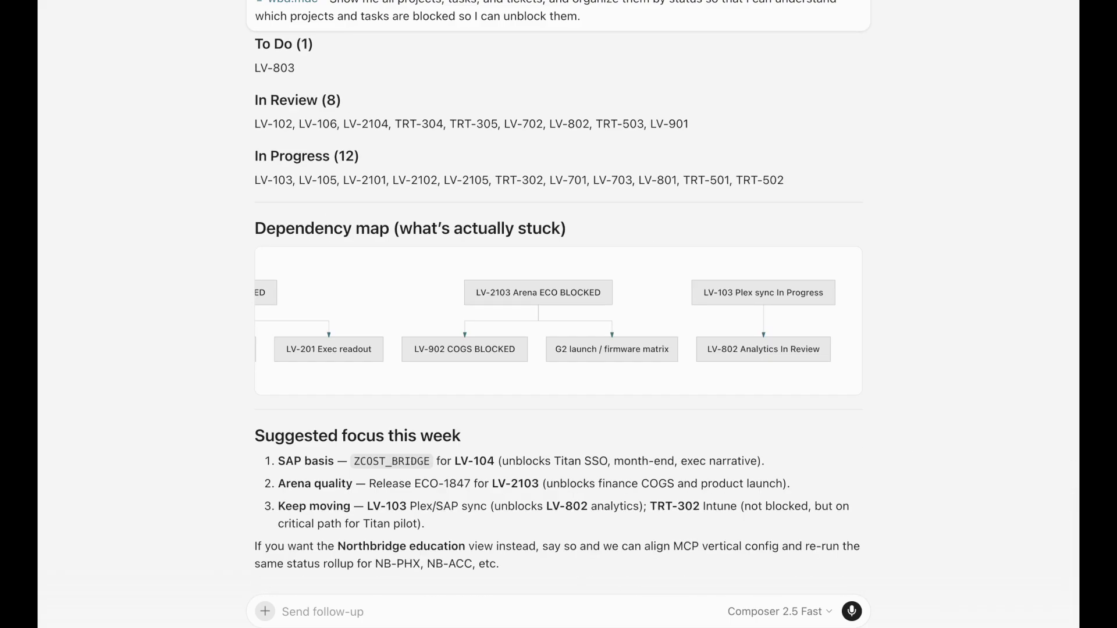
Request a visual of the top three blockers and open the Lumina Top Blockers canvas
{"action": "left_click", "coordinate": [456, 614]}
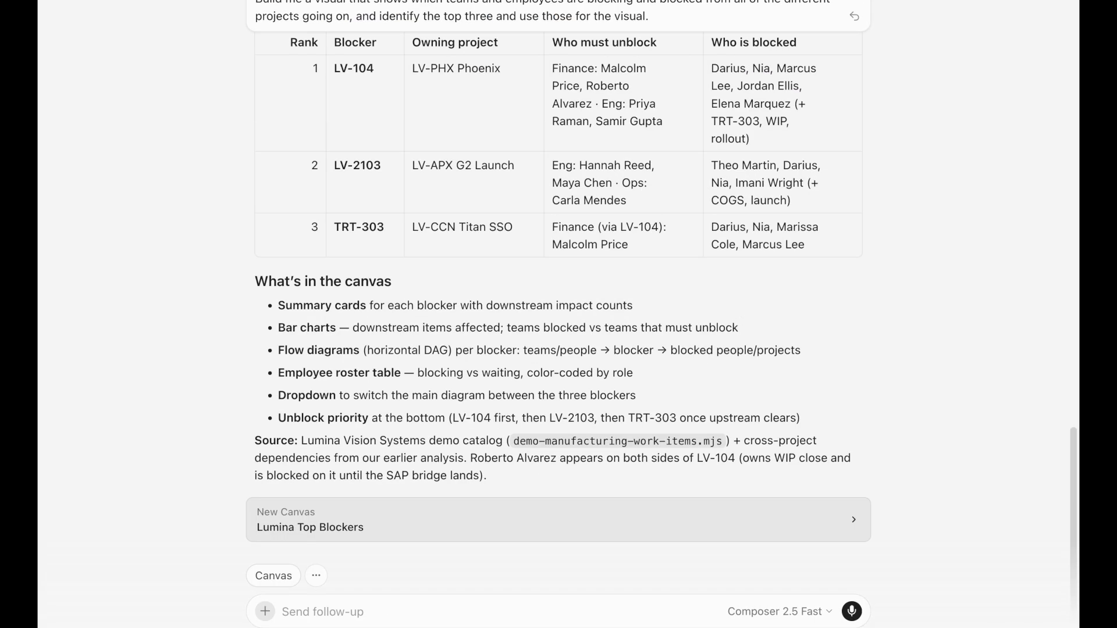
{"action": "left_click", "coordinate": [639, 518]}
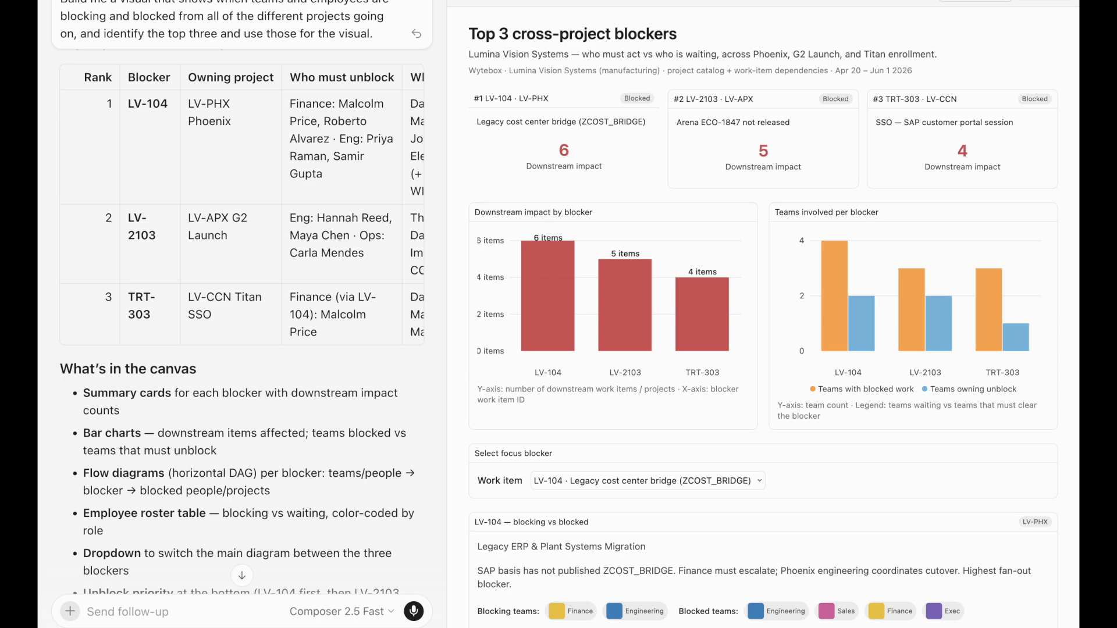
Scroll the canvas past the charts and flow diagram to the LV-104 employee roster
{"action": "scroll", "coordinate": [979, 378], "scroll_direction": "down", "scroll_amount": 4}
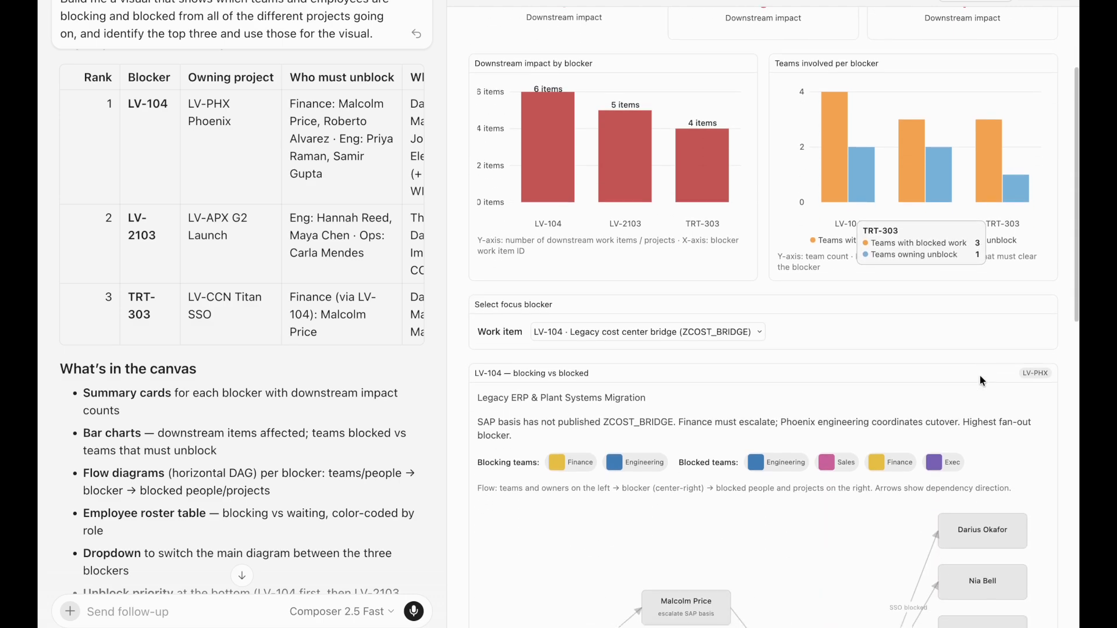
{"action": "scroll", "coordinate": [980, 376], "scroll_direction": "down", "scroll_amount": 3}
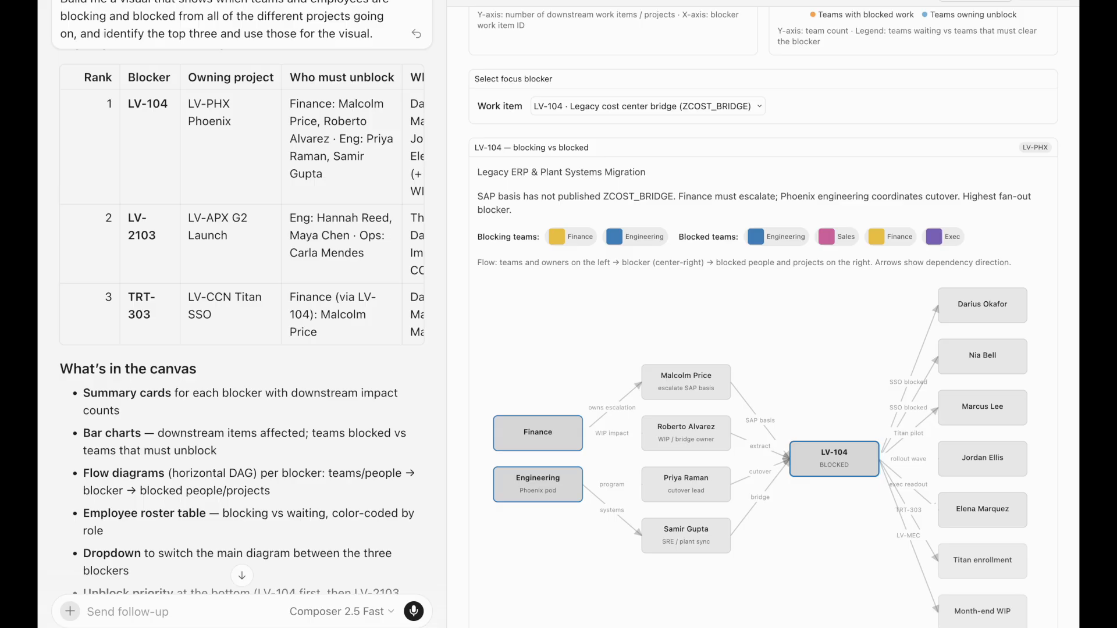
{"action": "scroll", "coordinate": [1063, 204], "scroll_direction": "down", "scroll_amount": 5}
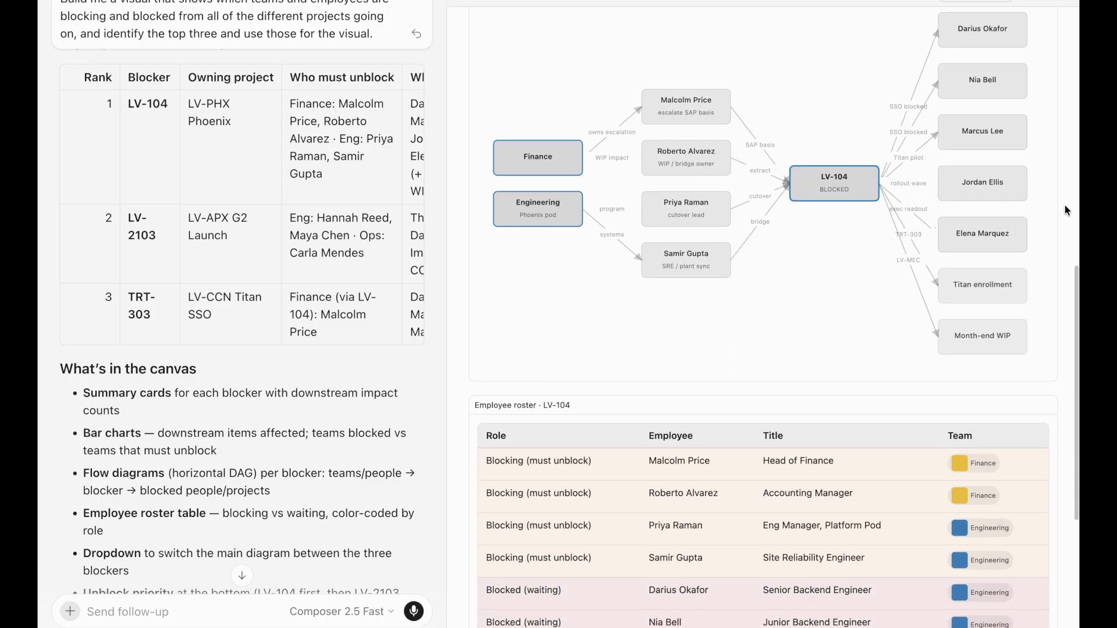
{"action": "scroll", "coordinate": [1067, 205], "scroll_direction": "down", "scroll_amount": 5}
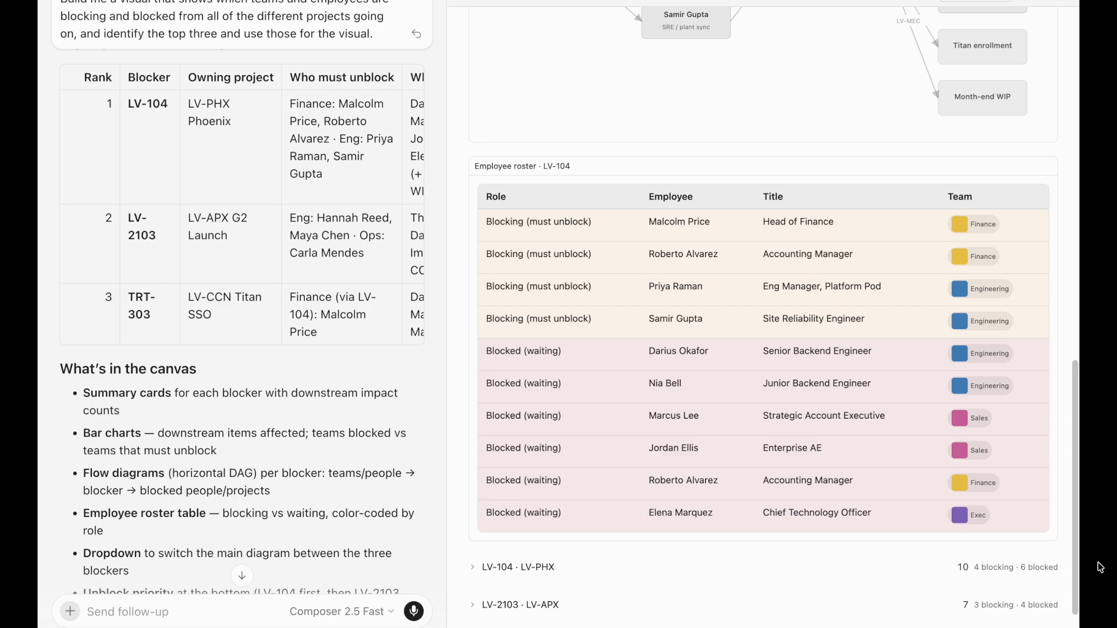
{"action": "scroll", "coordinate": [1035, 556], "scroll_direction": "down", "scroll_amount": 3}
{"action": "scroll", "coordinate": [1045, 554], "scroll_direction": "up", "scroll_amount": 4}
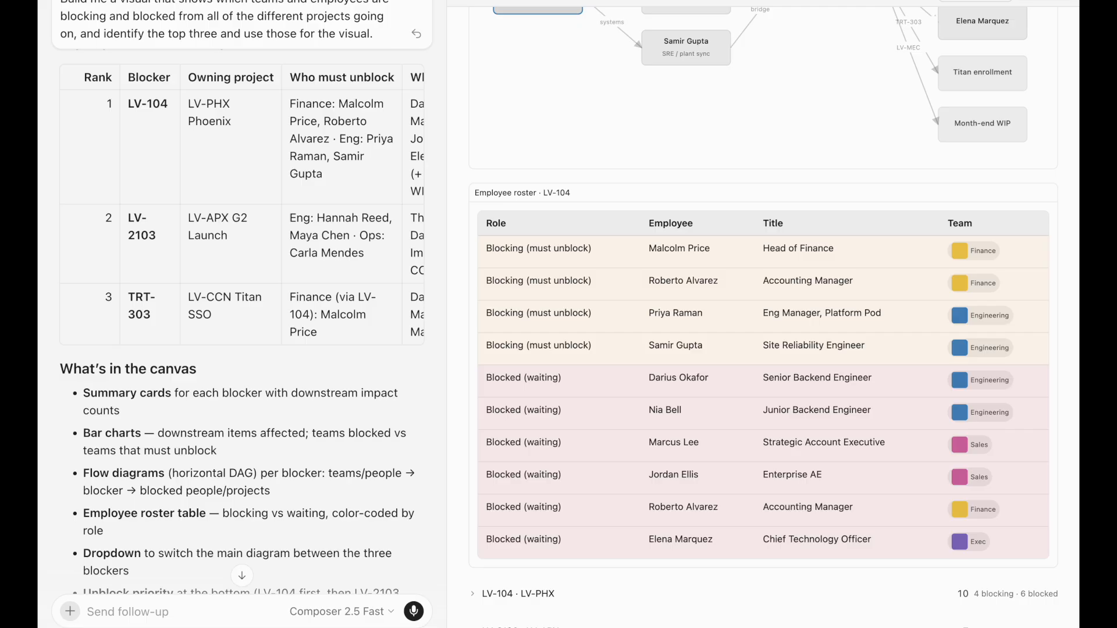
Draft a request for a Slack meeting with blocker owners and the two lowest-load engineers
{"action": "left_click", "coordinate": [179, 602]}
Send the request, review the Top 2 to invite table, and approve sending the Slack with the runner-up invited
{"action": "left_click", "coordinate": [414, 611]}
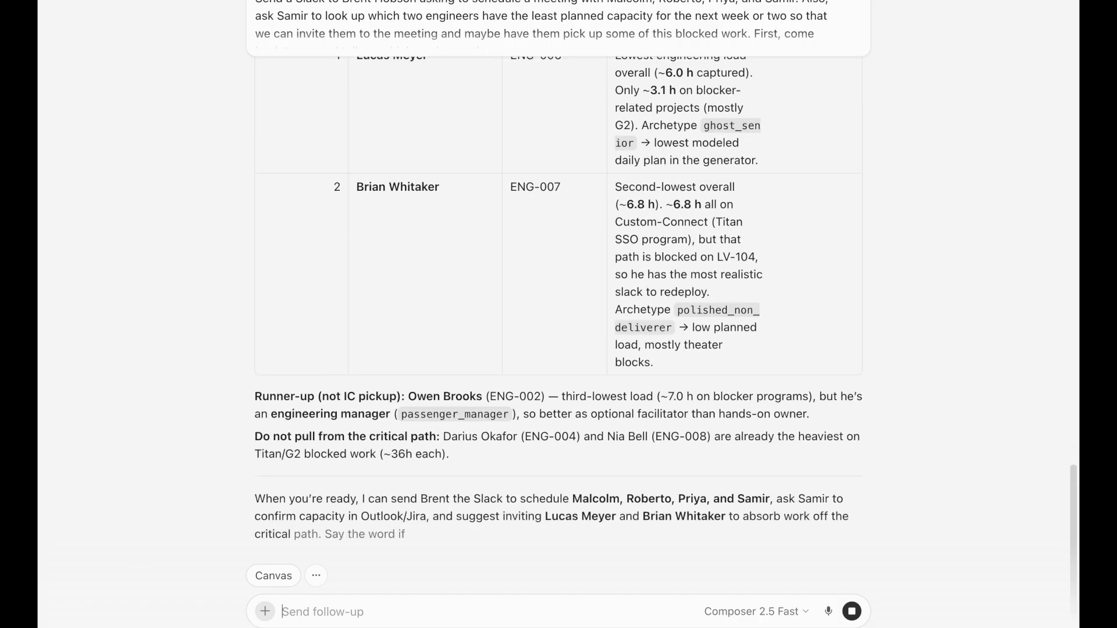
{"action": "scroll", "coordinate": [629, 369], "scroll_direction": "up", "scroll_amount": 3}
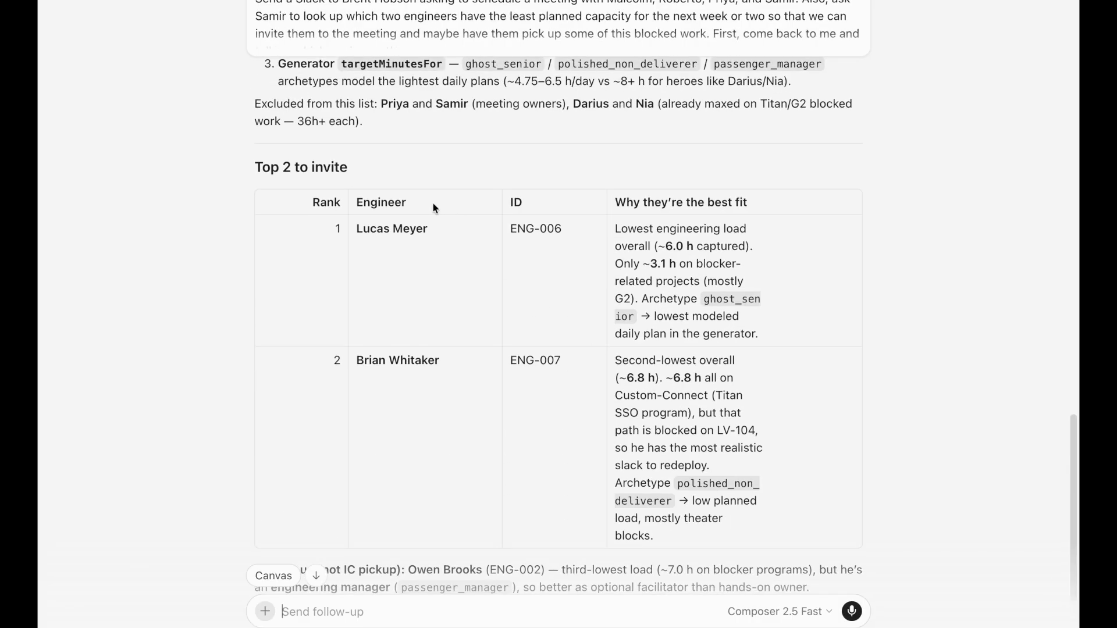
{"action": "scroll", "coordinate": [699, 254], "scroll_direction": "down", "scroll_amount": 3}
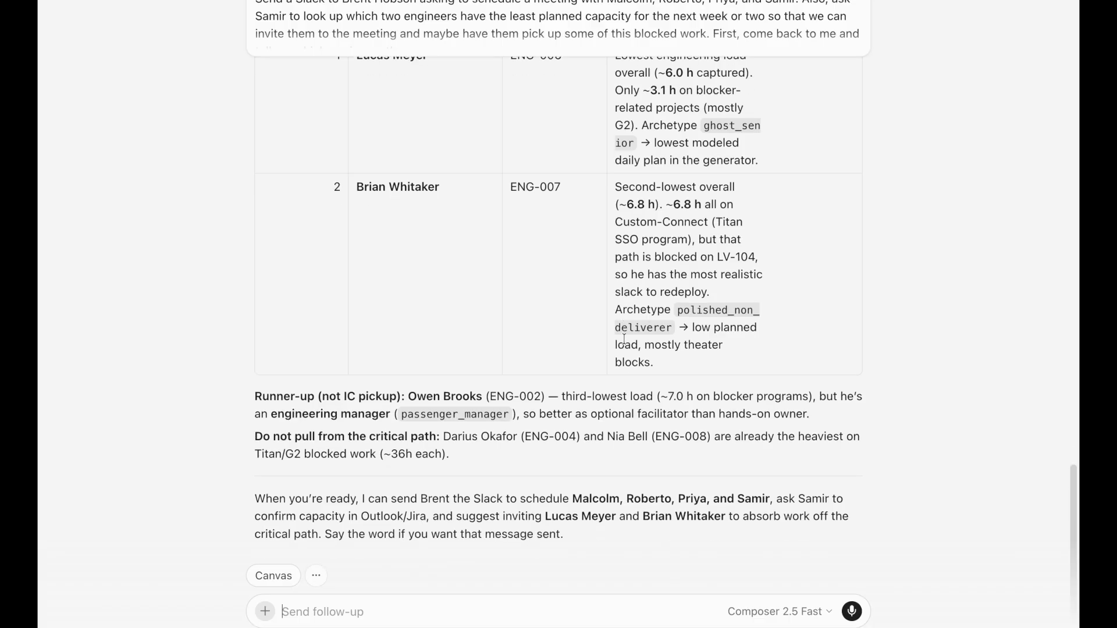
{"action": "scroll", "coordinate": [521, 434], "scroll_direction": "up", "scroll_amount": 2}
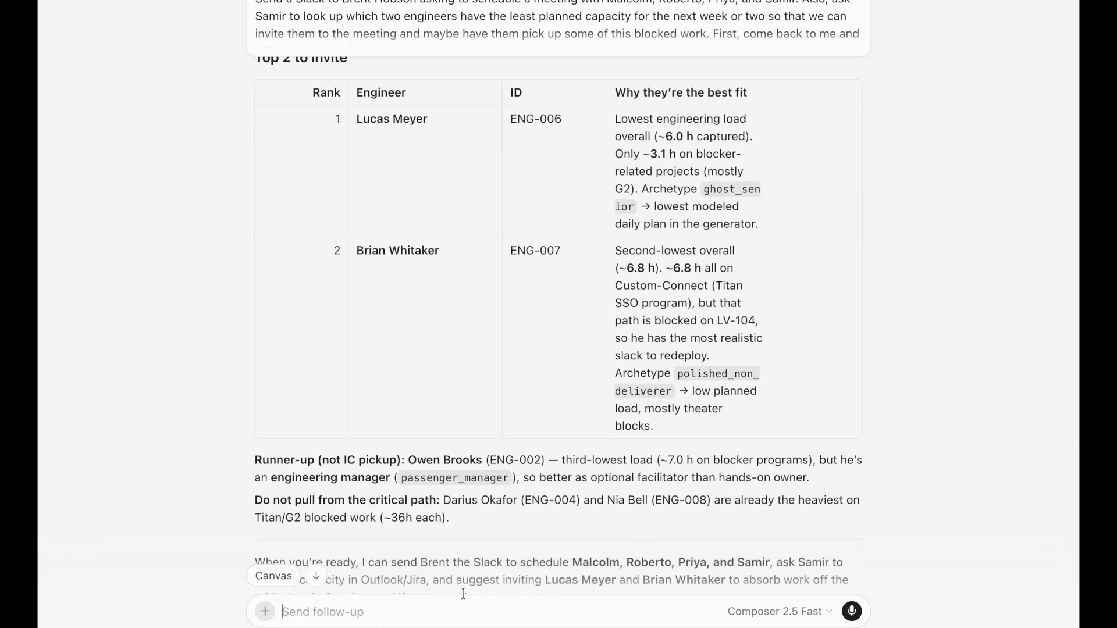
{"action": "scroll", "coordinate": [445, 602], "scroll_direction": "down", "scroll_amount": 2}
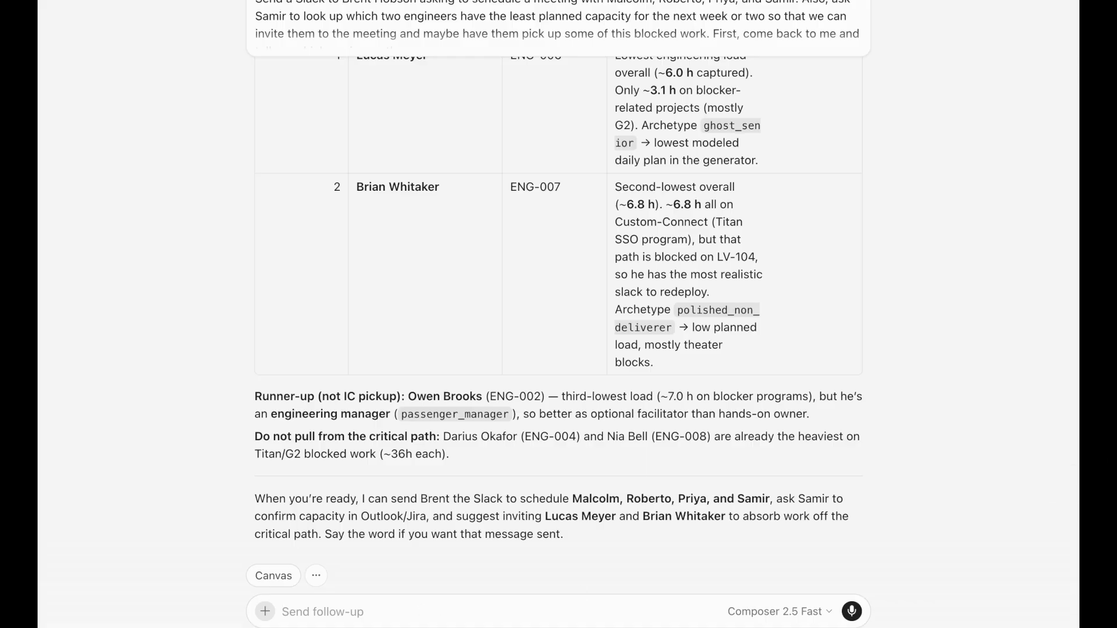
{"action": "type", "text": "Yes, send the slack and invite Owen as well to the meeting."}
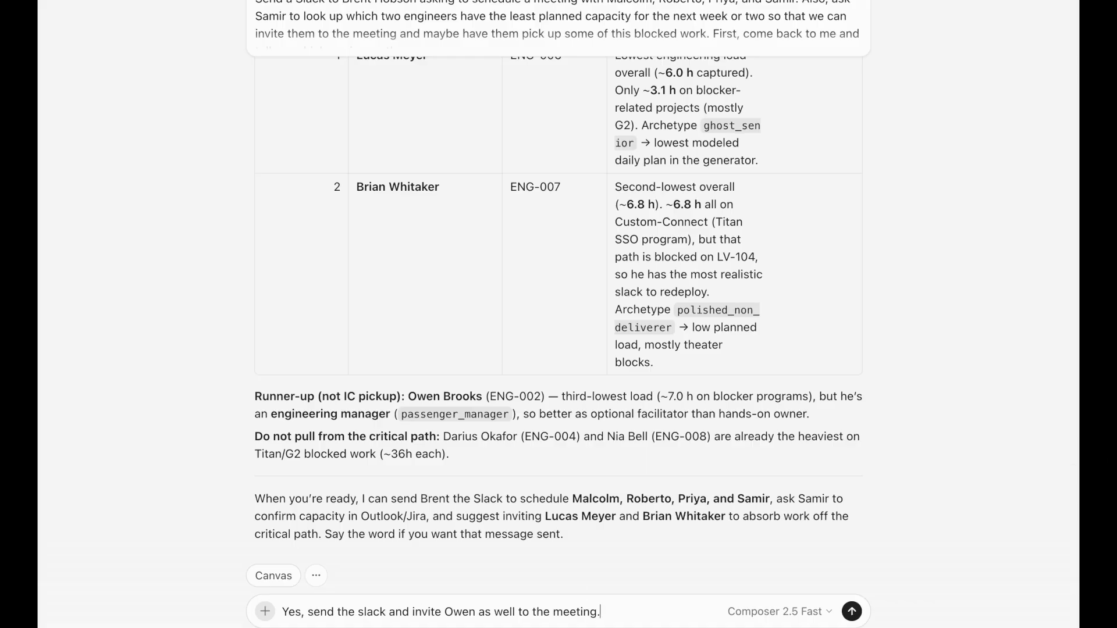
{"action": "key", "text": "Return"}
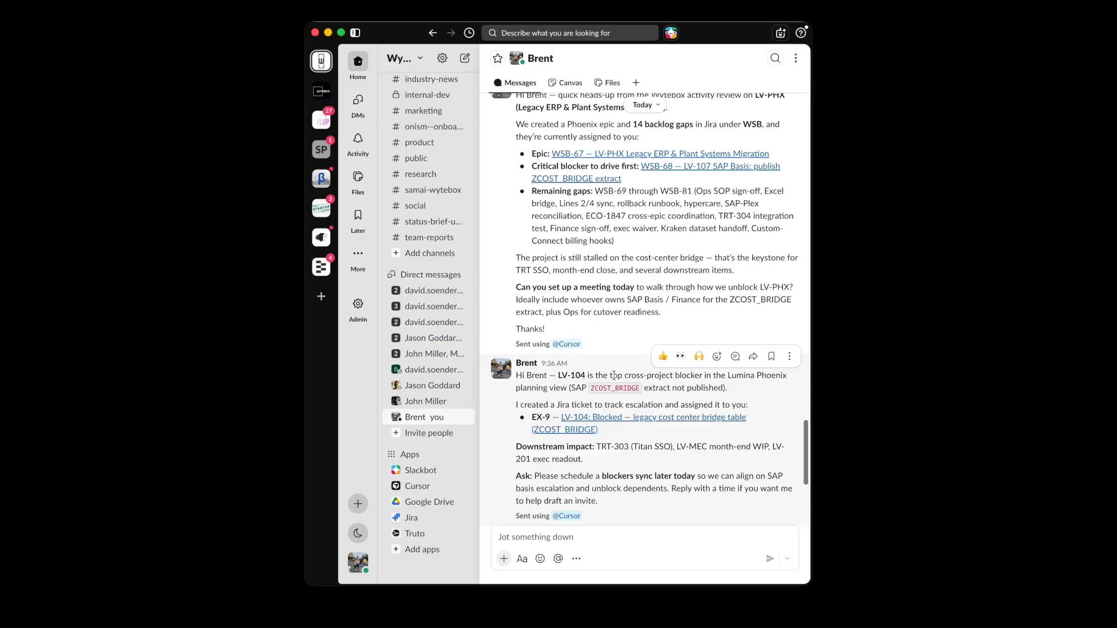
Review the invitees and agenda in the posted blockers-sync Slack message
{"action": "scroll", "coordinate": [573, 382], "scroll_direction": "down", "scroll_amount": 5}
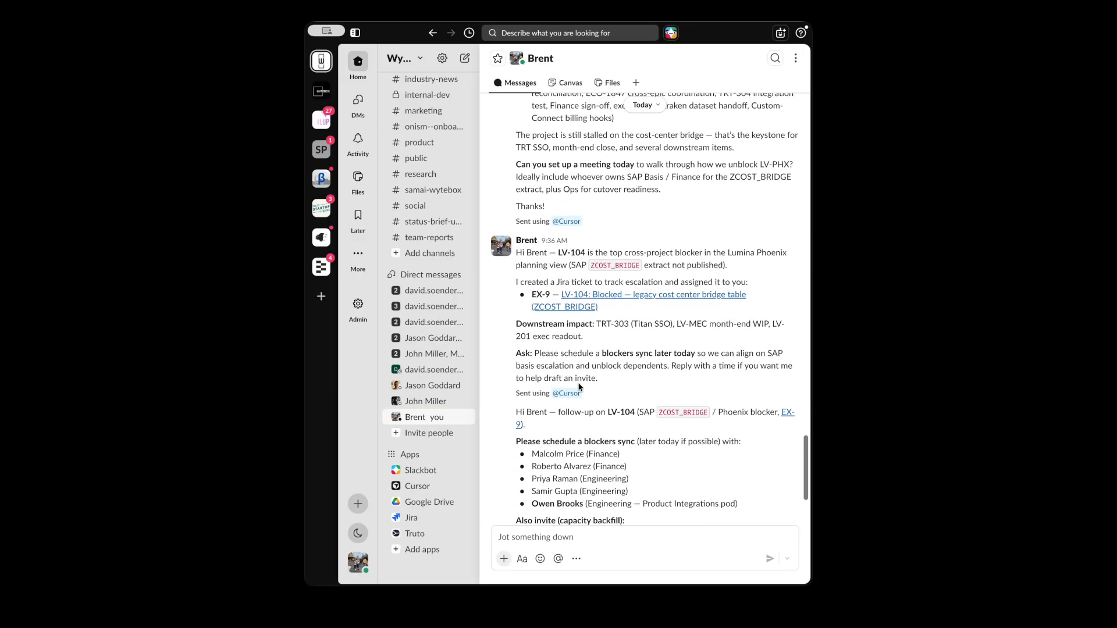
{"action": "scroll", "coordinate": [572, 382], "scroll_direction": "down", "scroll_amount": 3}
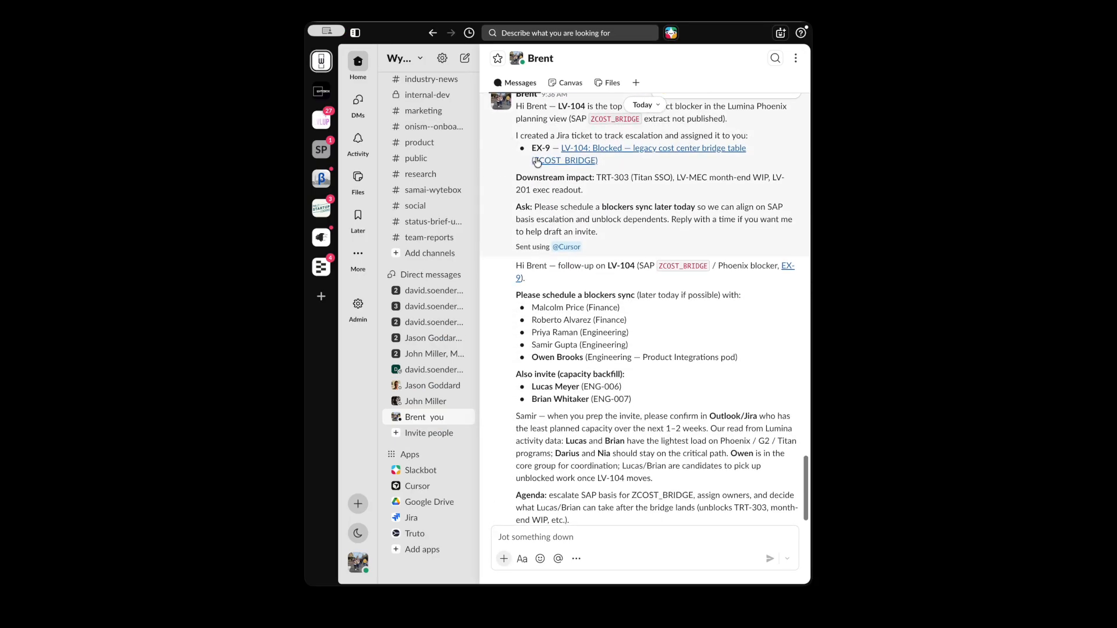
{"action": "scroll", "coordinate": [567, 141], "scroll_direction": "up", "scroll_amount": 2}
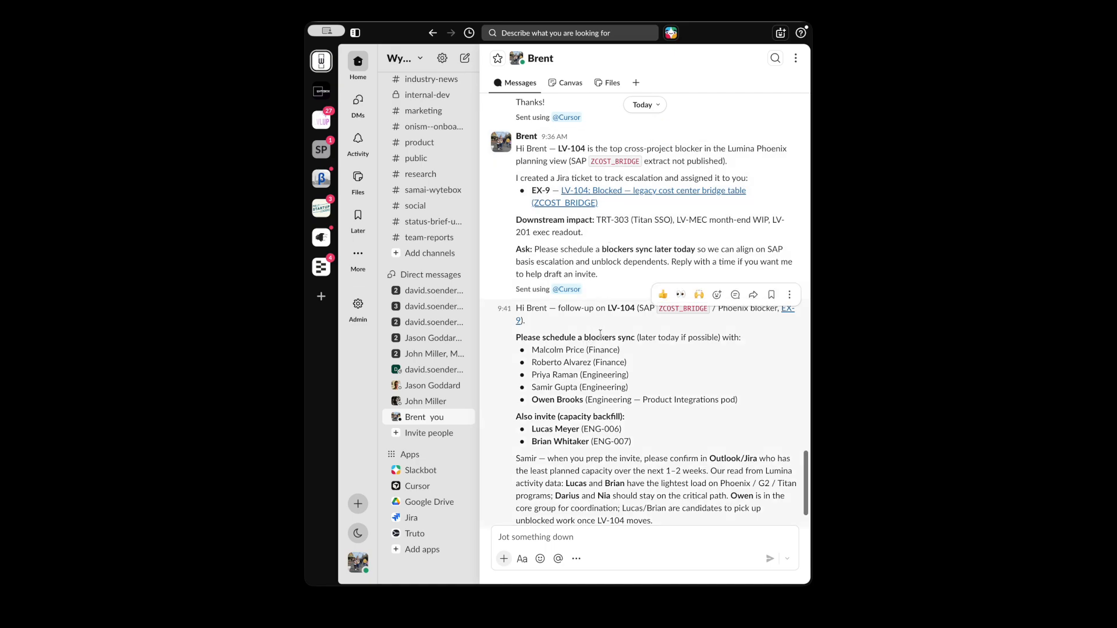
{"action": "scroll", "coordinate": [597, 339], "scroll_direction": "up", "scroll_amount": 1}
{"action": "scroll", "coordinate": [599, 341], "scroll_direction": "down", "scroll_amount": 2}
{"action": "scroll", "coordinate": [648, 355], "scroll_direction": "down", "scroll_amount": 2}
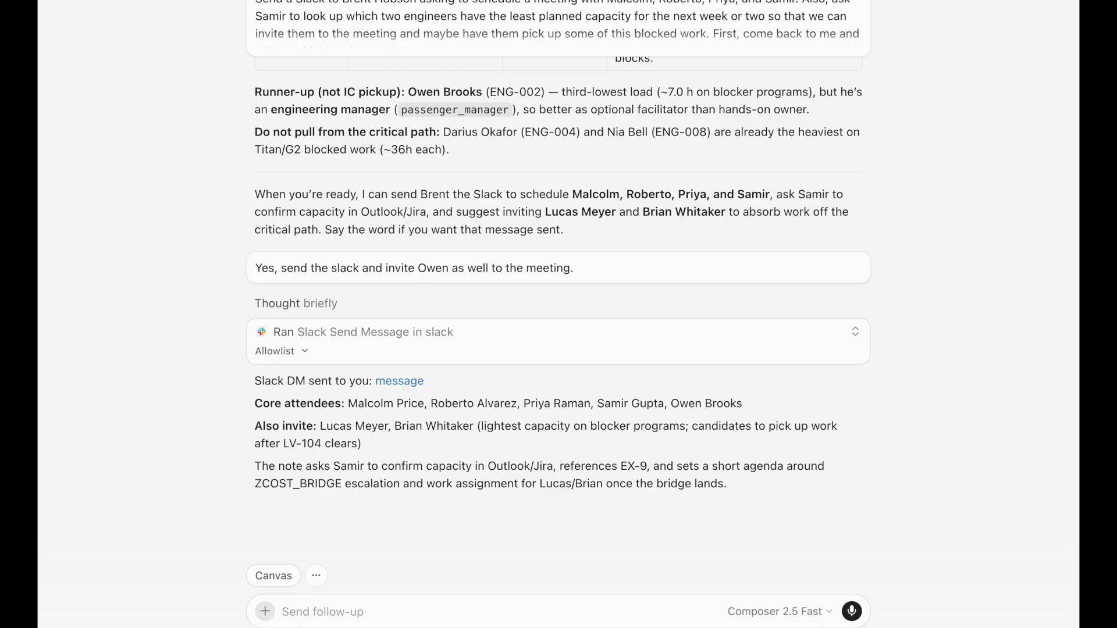
Ask which unblocking tickets the invitees are missing and read the per-person breakdown
{"action": "type", "text": "Knowing what you do about our blockers and the tickets on the roadmap, what tickets are we missing that the team I just invited to the meeting, Malcolm, Roberto, Priya, Samir, and Owen, should be doing? Are we missing tasks and jobs that will unblock this work?"}
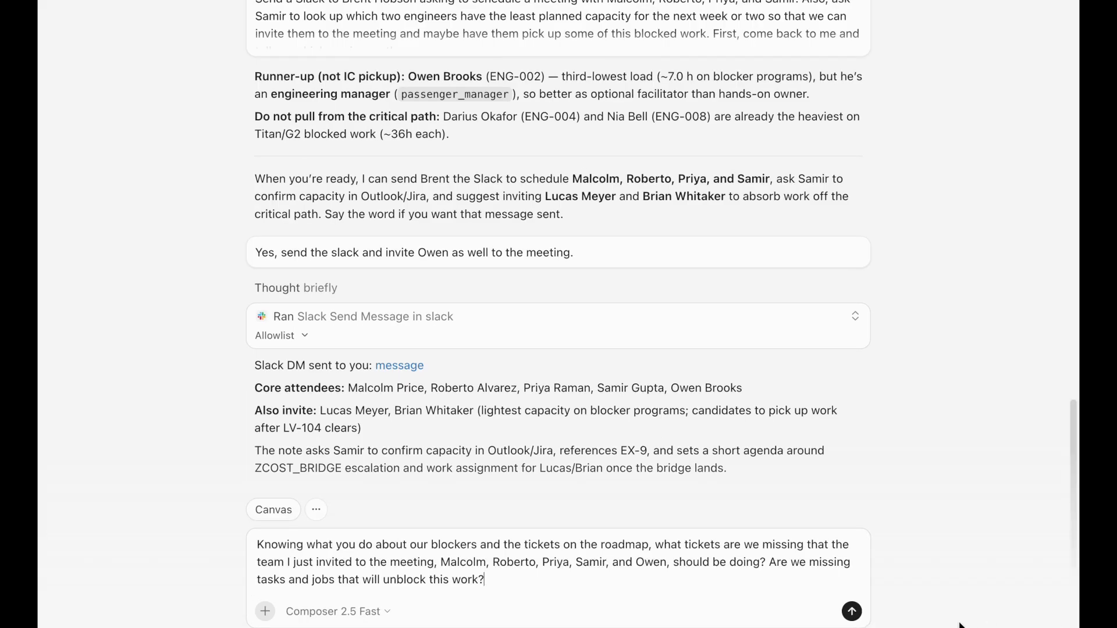
{"action": "left_click", "coordinate": [851, 611]}
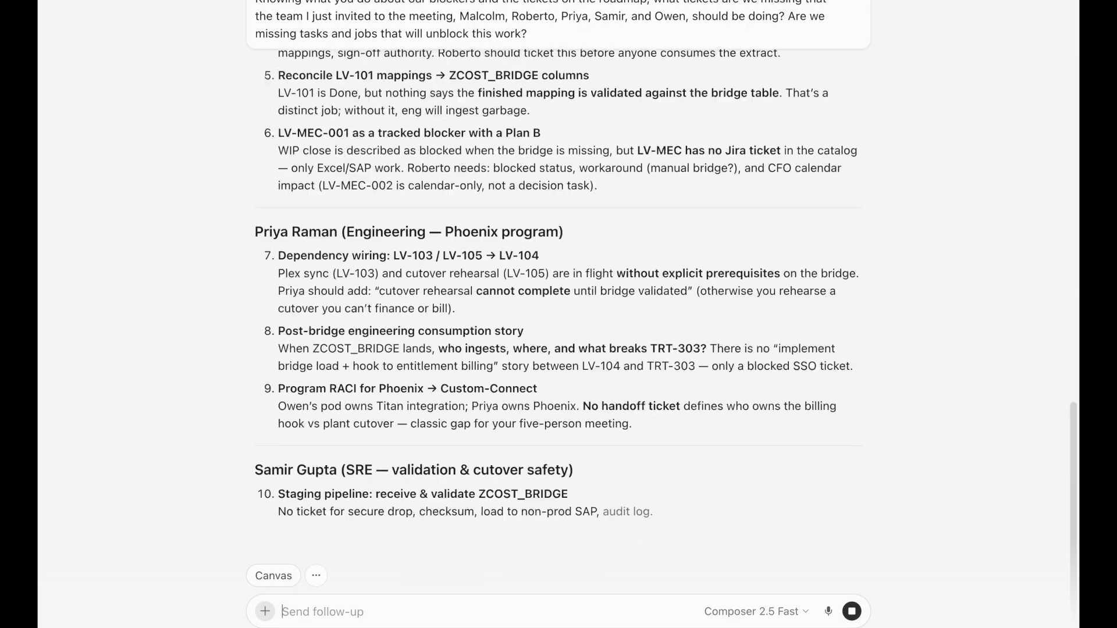
{"action": "scroll", "coordinate": [915, 357], "scroll_direction": "up", "scroll_amount": 15}
{"action": "scroll", "coordinate": [916, 357], "scroll_direction": "down", "scroll_amount": 1}
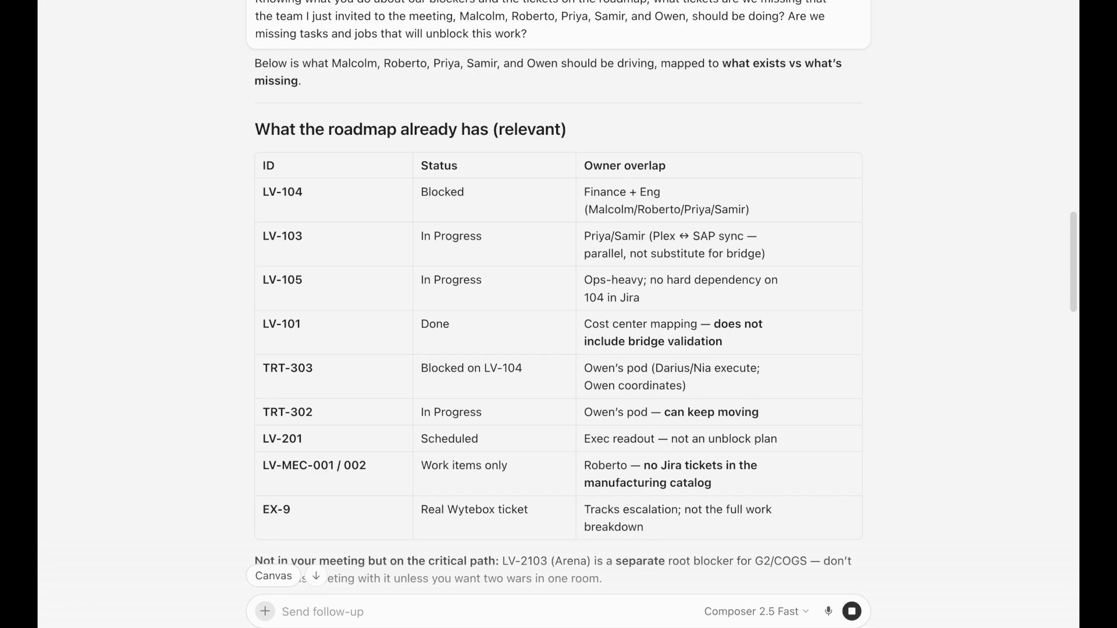
{"action": "scroll", "coordinate": [981, 376], "scroll_direction": "down", "scroll_amount": 6}
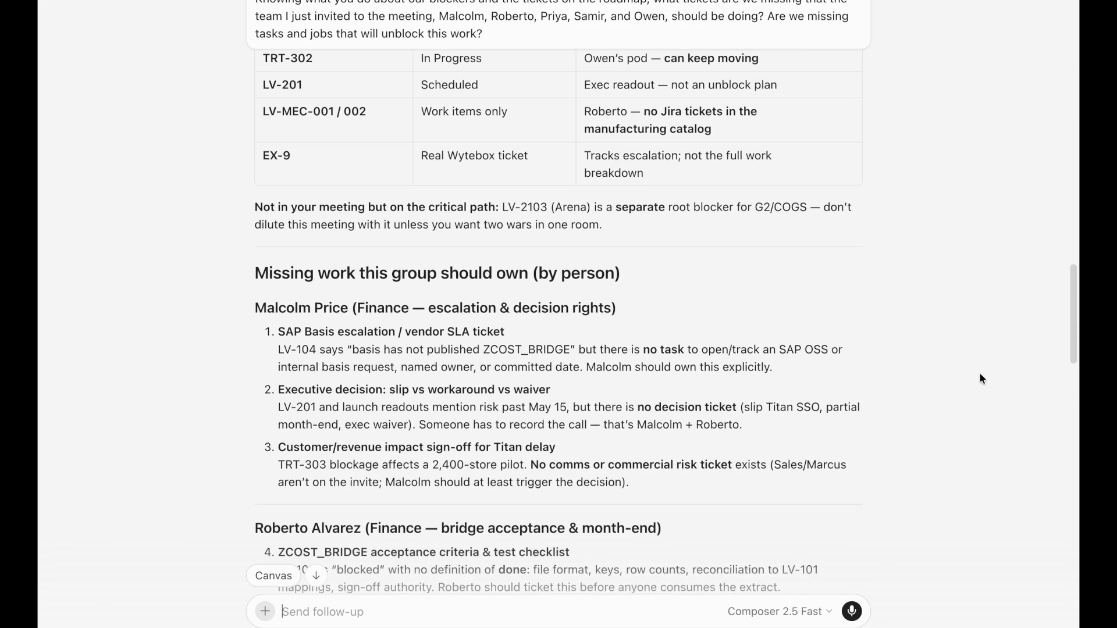
{"action": "scroll", "coordinate": [979, 373], "scroll_direction": "down", "scroll_amount": 1}
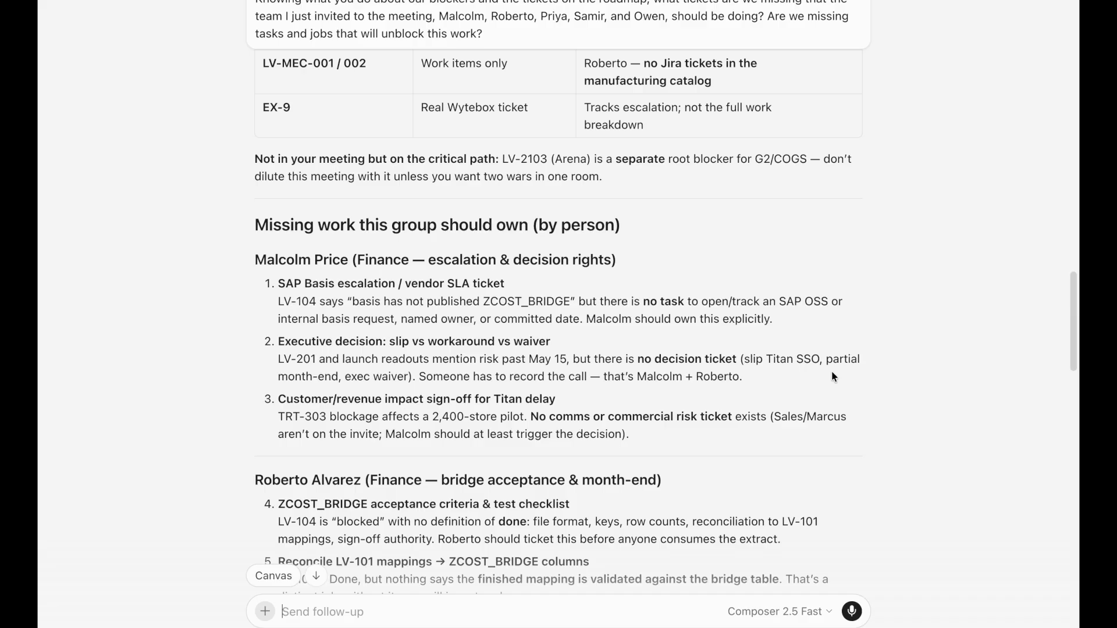
{"action": "scroll", "coordinate": [832, 376], "scroll_direction": "down", "scroll_amount": 9}
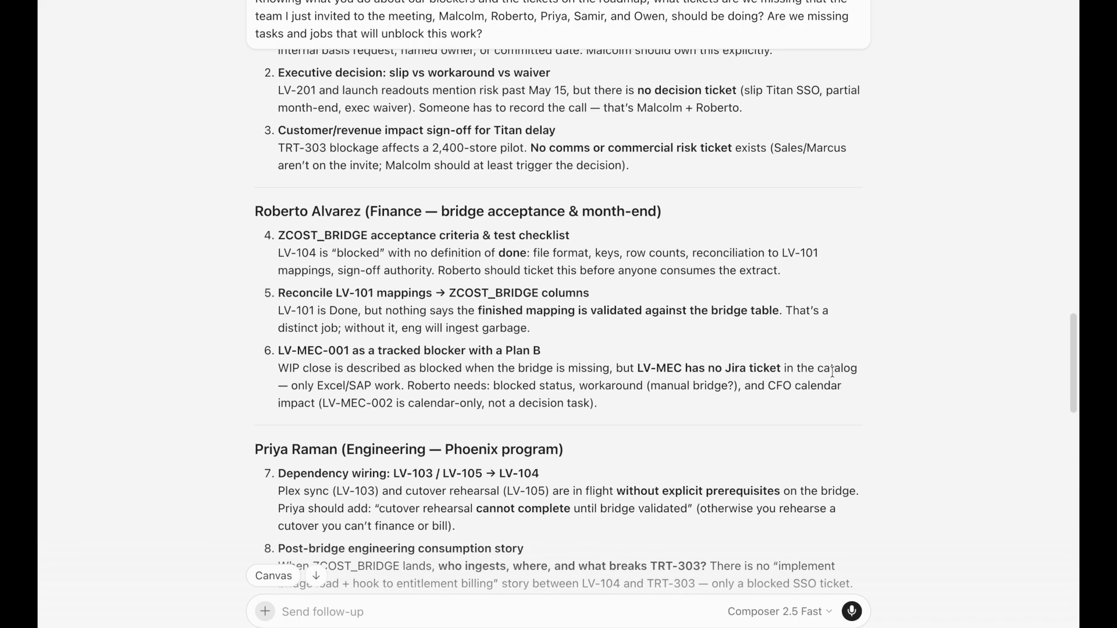
{"action": "scroll", "coordinate": [832, 372], "scroll_direction": "down", "scroll_amount": 3}
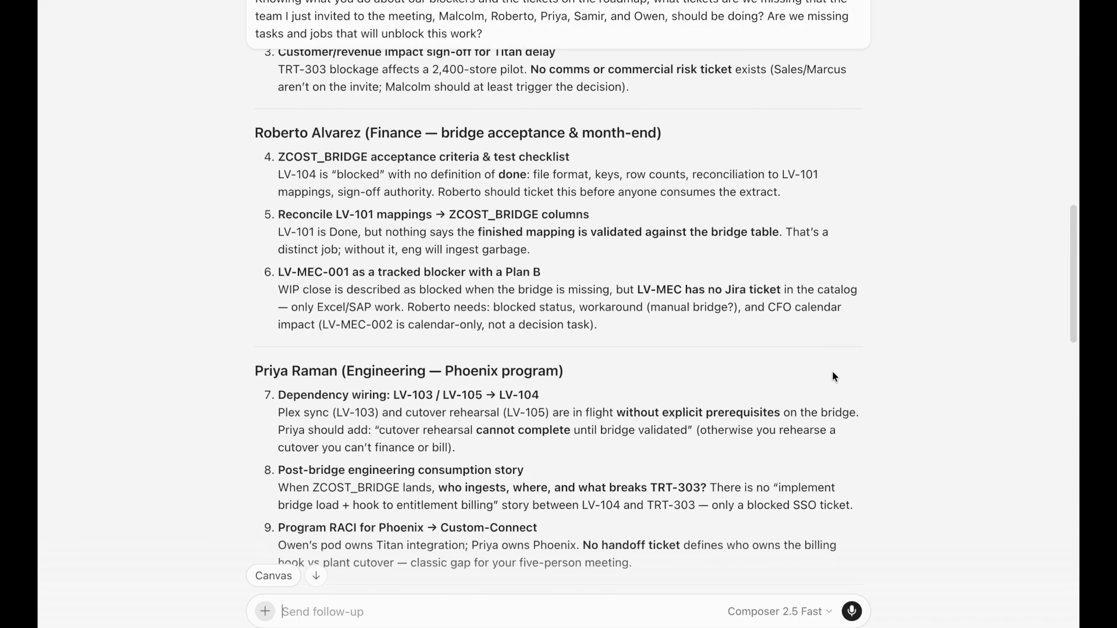
{"action": "scroll", "coordinate": [831, 377], "scroll_direction": "down", "scroll_amount": 1}
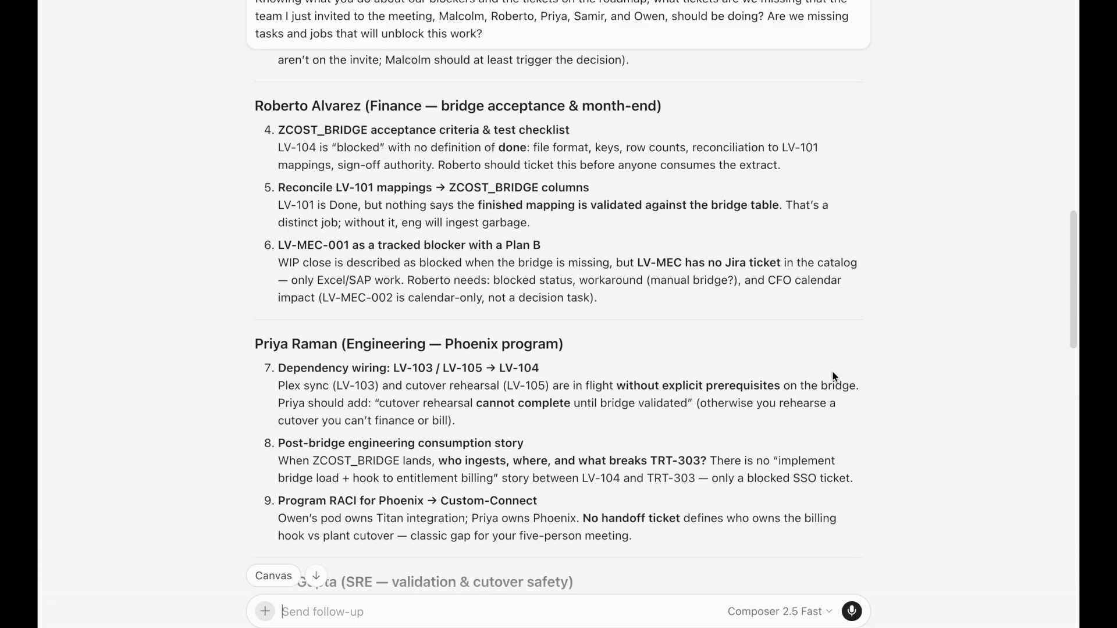
{"action": "scroll", "coordinate": [835, 377], "scroll_direction": "down", "scroll_amount": 9}
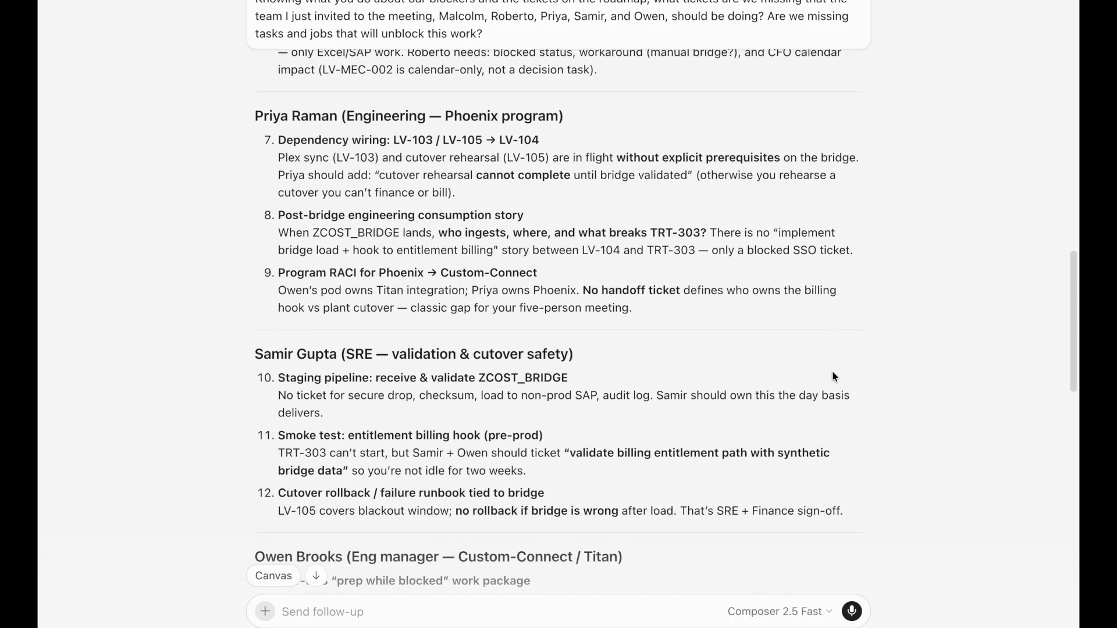
{"action": "scroll", "coordinate": [832, 376], "scroll_direction": "down", "scroll_amount": 12}
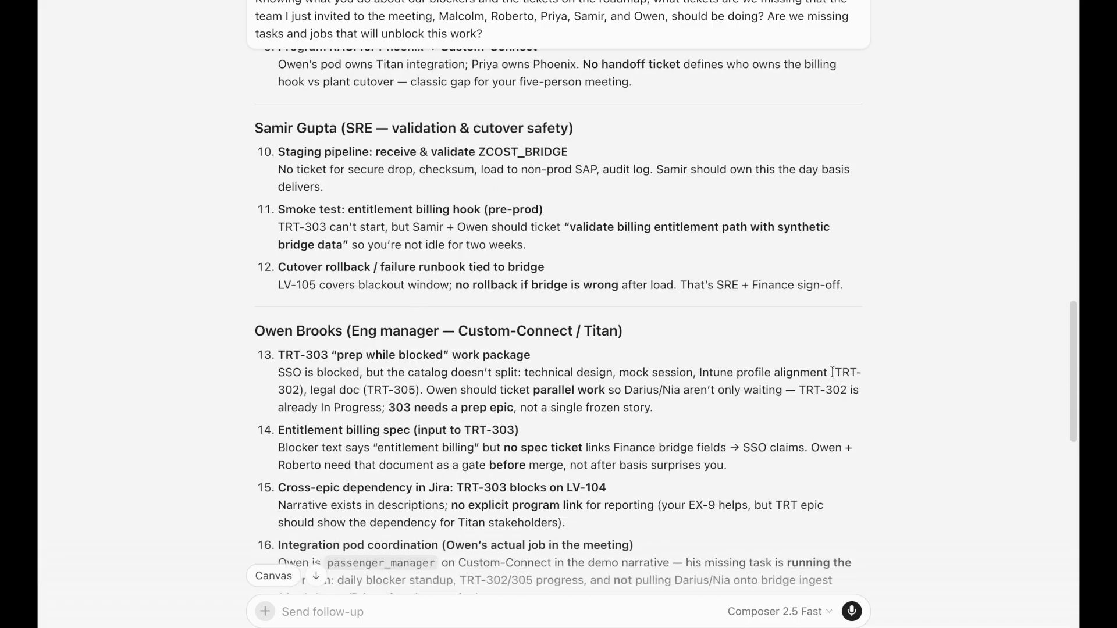
{"action": "scroll", "coordinate": [832, 372], "scroll_direction": "down", "scroll_amount": 9}
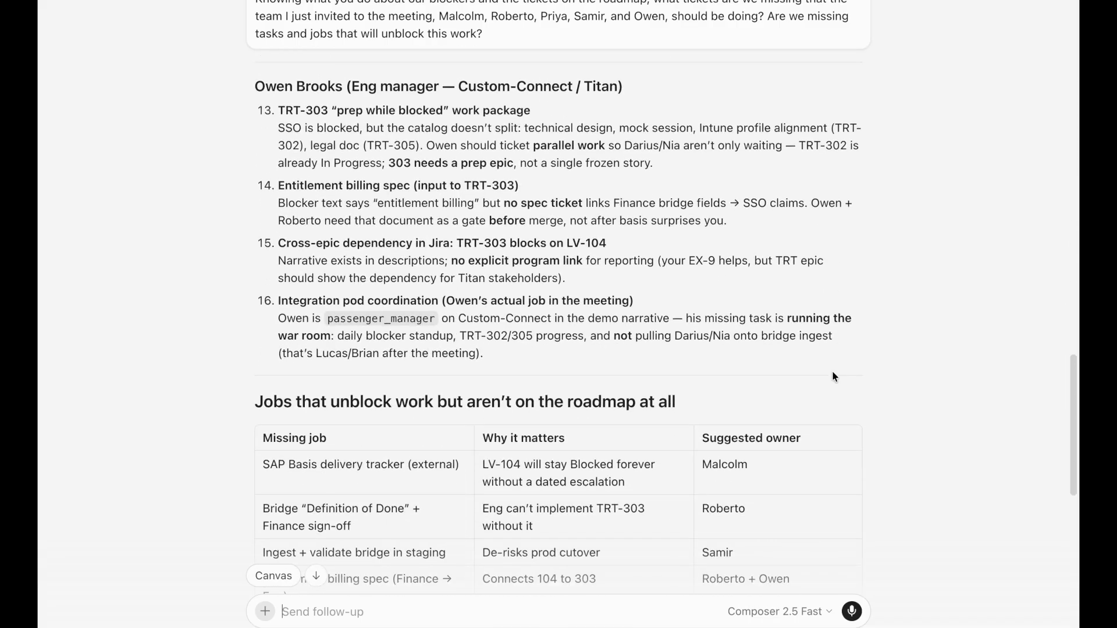
{"action": "scroll", "coordinate": [833, 375], "scroll_direction": "down", "scroll_amount": 8}
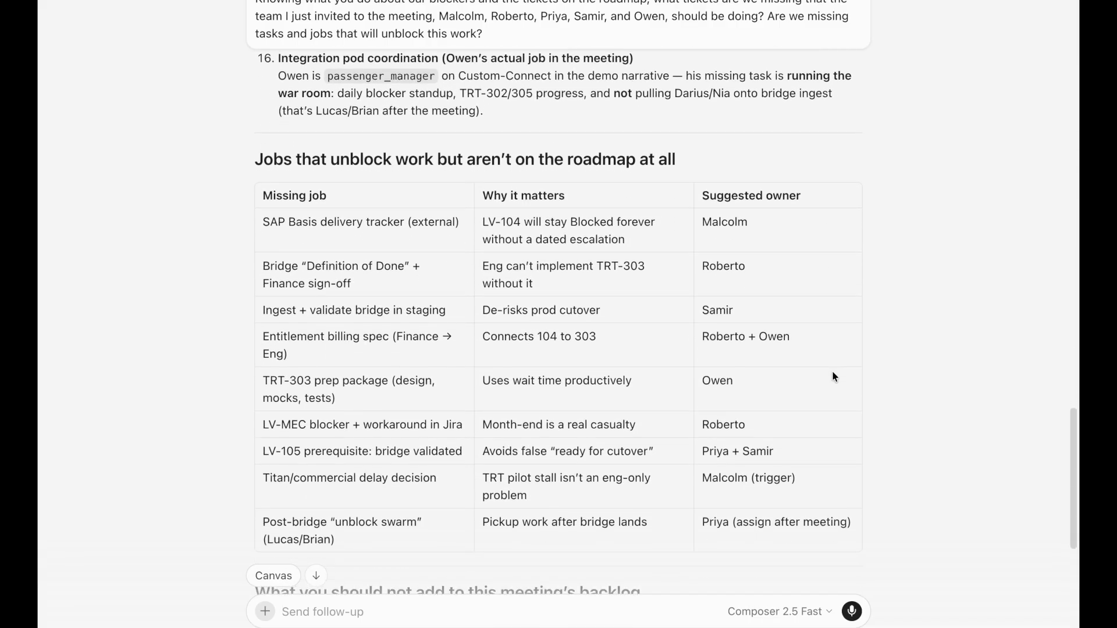
{"action": "scroll", "coordinate": [832, 376], "scroll_direction": "down", "scroll_amount": 12}
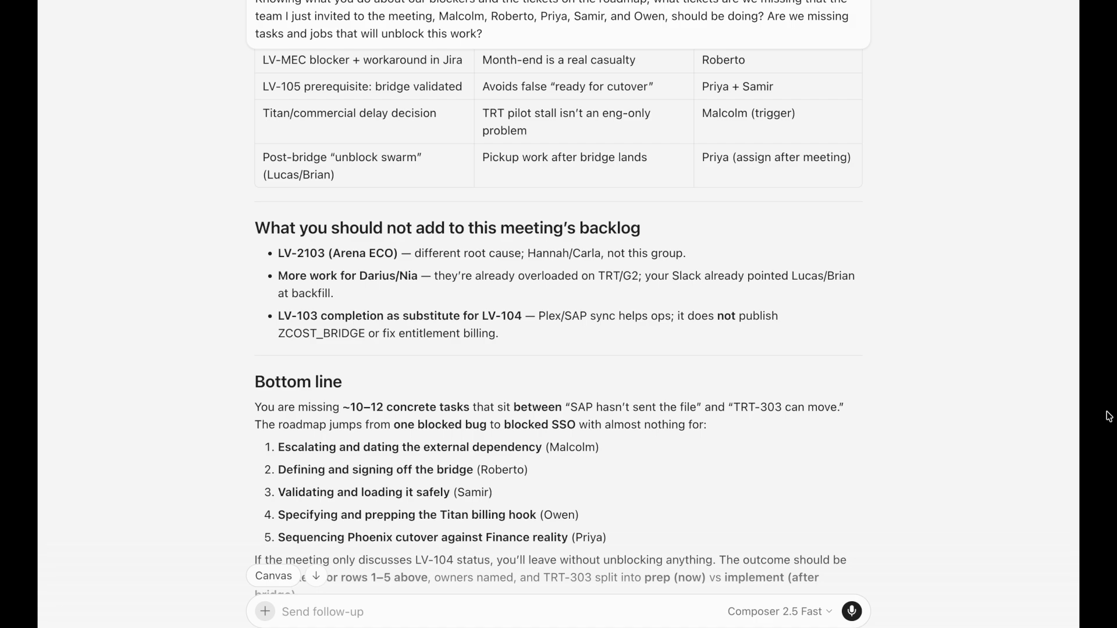
{"action": "scroll", "coordinate": [917, 396], "scroll_direction": "down", "scroll_amount": 4}
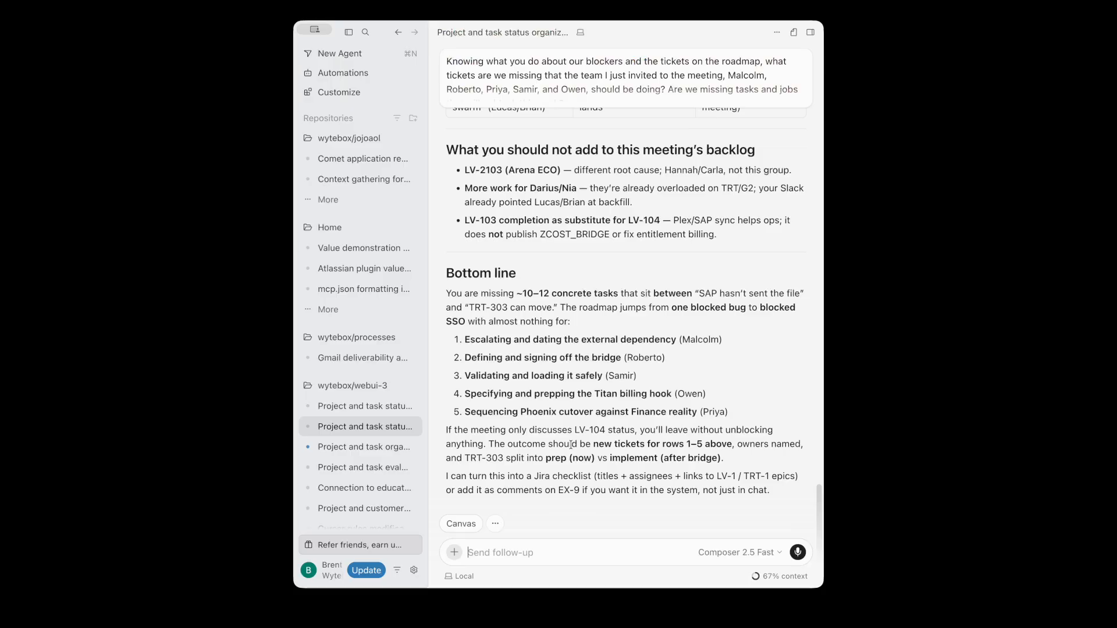
Ask the agent to build the 10–12 missing tasks, assign them, and create Jira tickets
{"action": "type", "text": "Let's build the 10 to 12 tasks that you recommend that we're missing."}
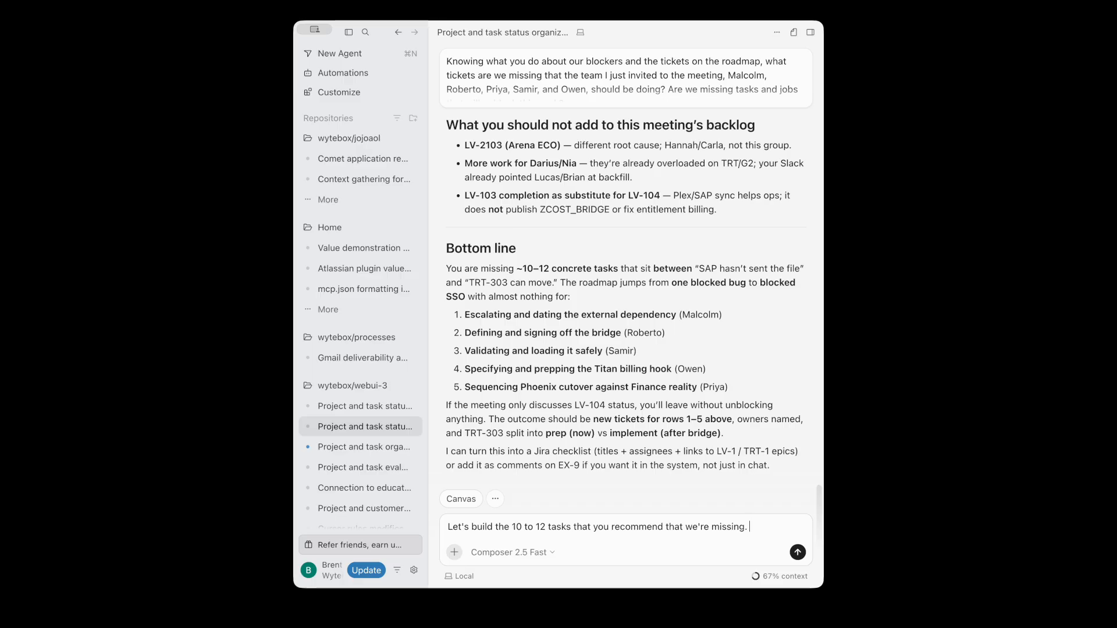
{"action": "type", "text": "Let's also assign them to the people that you think they should be assigned to and create those tickets in Jira."}
{"action": "key", "text": "Return"}
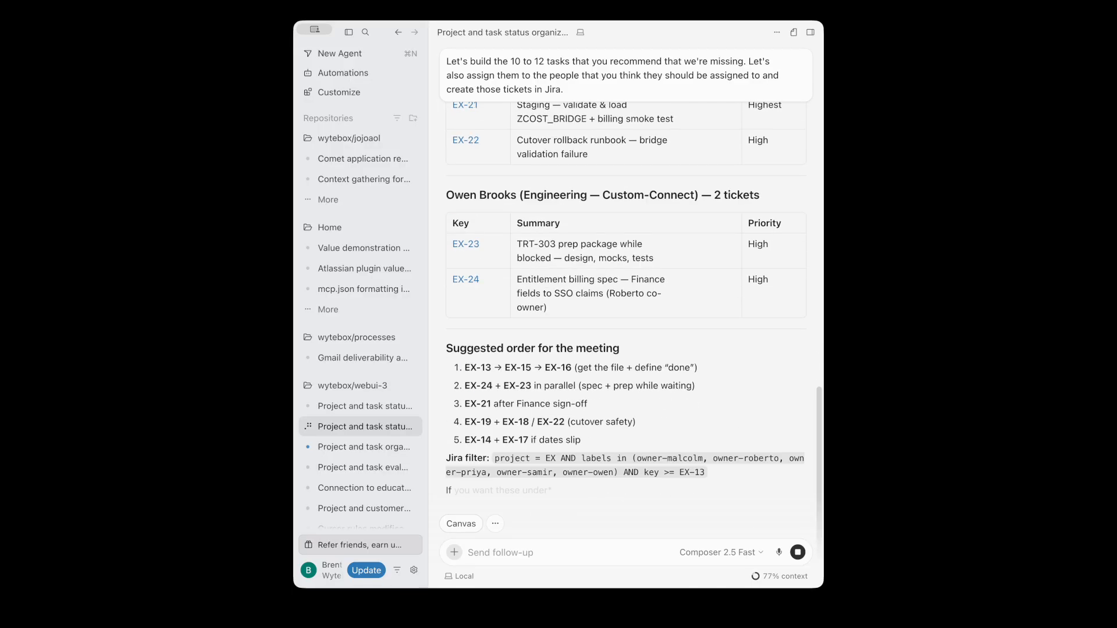
Open the EX-13 ticket in the browser
{"action": "scroll", "coordinate": [592, 460], "scroll_direction": "up", "scroll_amount": 10}
{"action": "scroll", "coordinate": [592, 461], "scroll_direction": "down", "scroll_amount": 1}
{"action": "left_click", "coordinate": [466, 230]}
{"action": "left_click", "coordinate": [564, 305]}
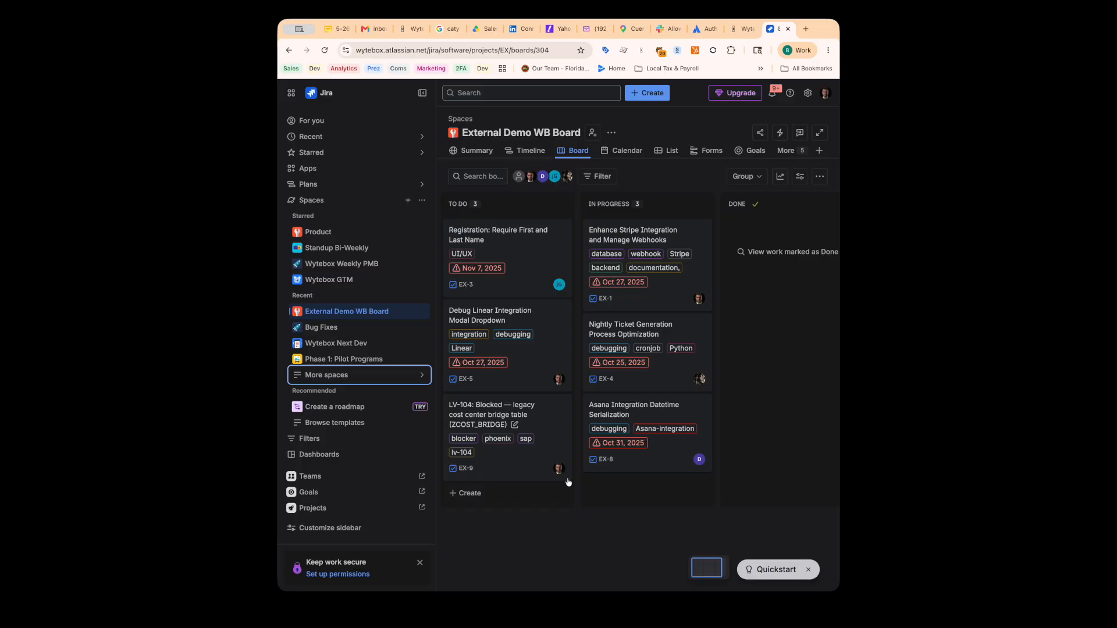
{"action": "left_click", "coordinate": [533, 425]}
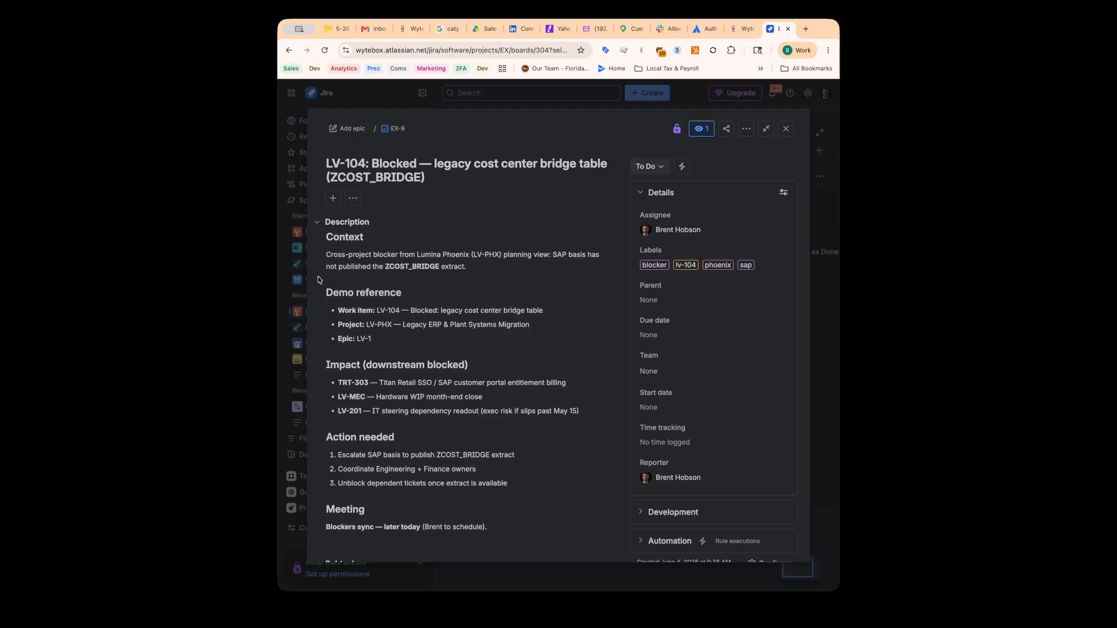
{"action": "scroll", "coordinate": [361, 306], "scroll_direction": "down", "scroll_amount": 2}
{"action": "scroll", "coordinate": [361, 307], "scroll_direction": "down", "scroll_amount": 1}
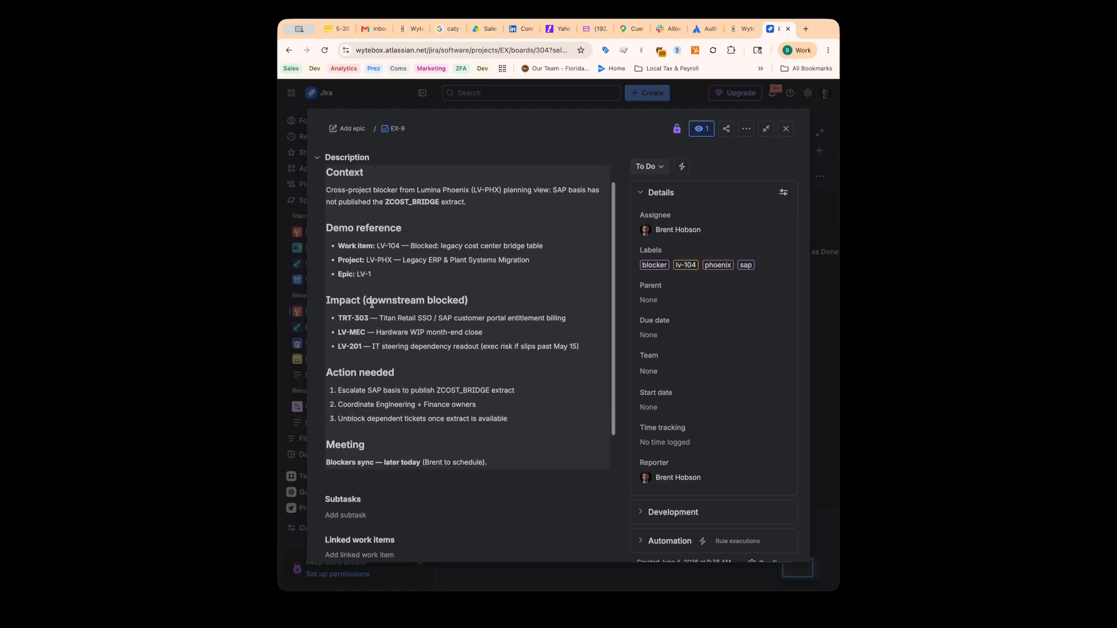
{"action": "scroll", "coordinate": [580, 336], "scroll_direction": "down", "scroll_amount": 1}
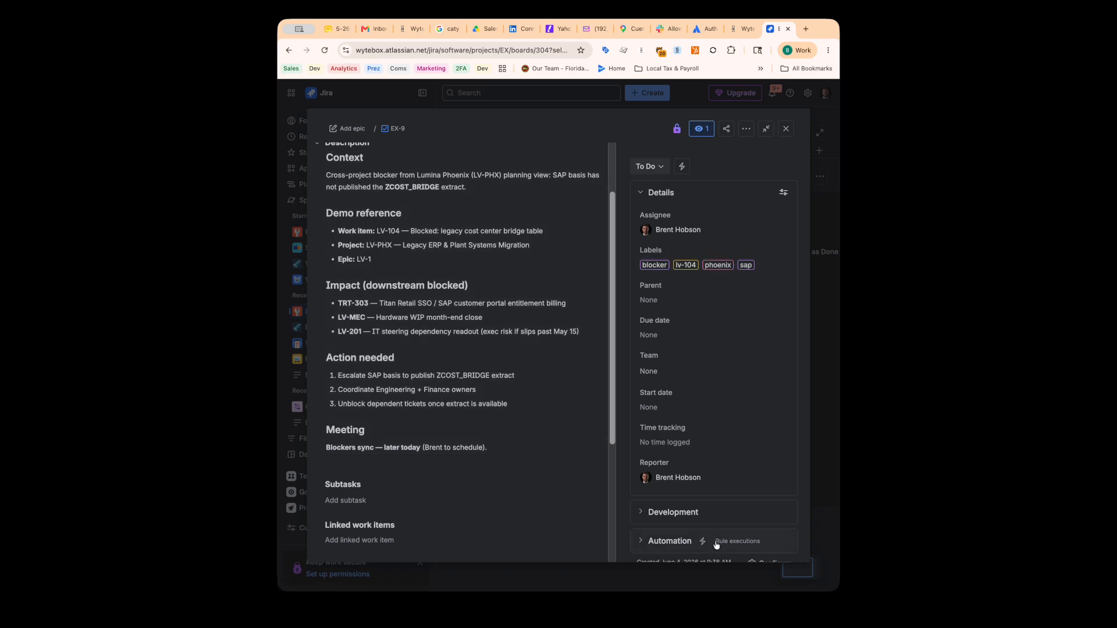
{"action": "left_click", "coordinate": [784, 129]}
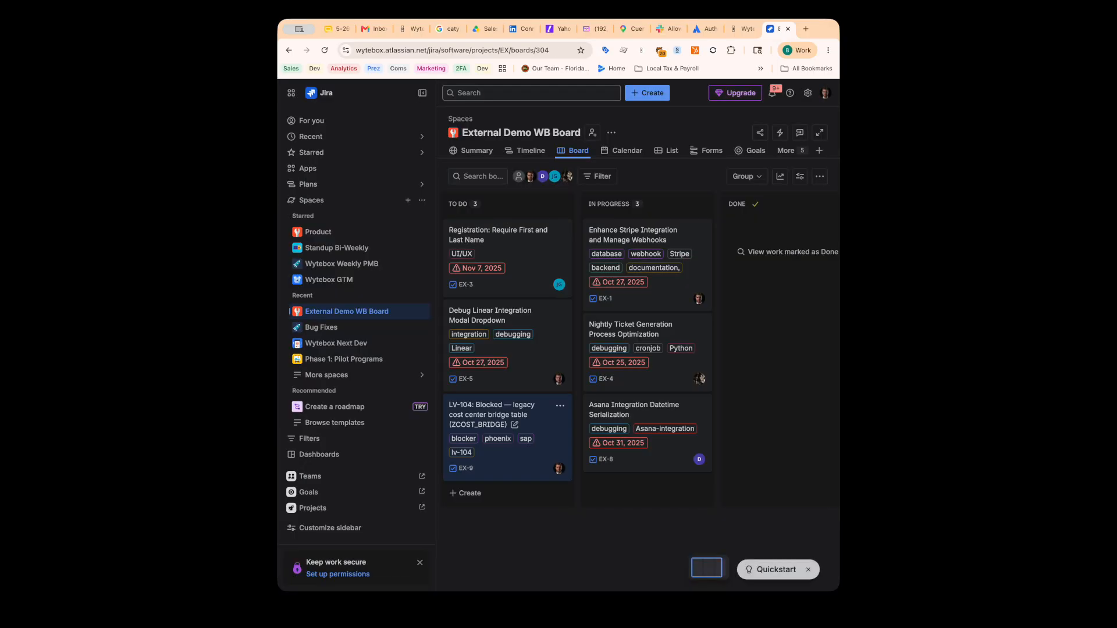